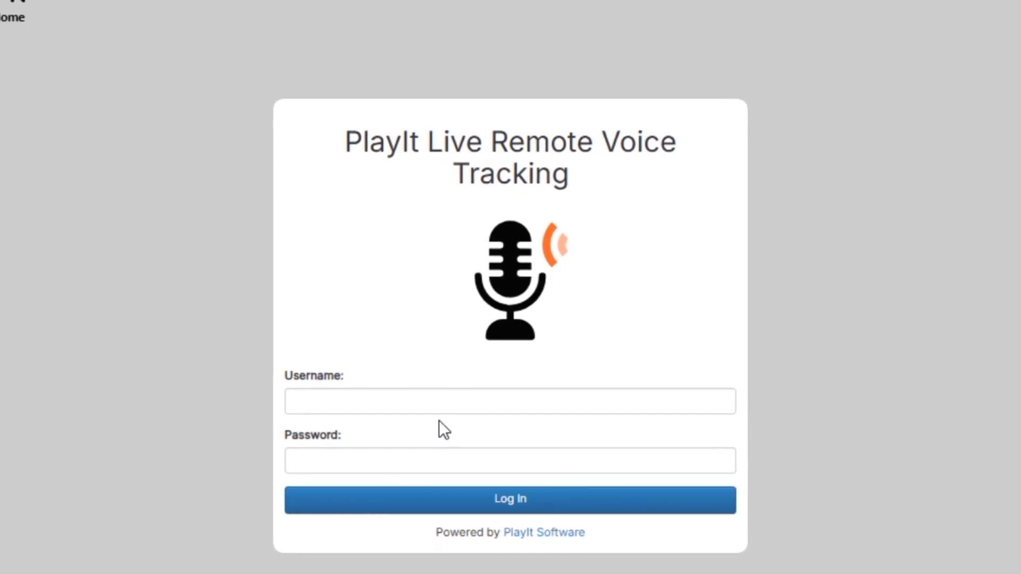
Sign in to Remote Voice Tracking with the saved DJ username and the account password.
left_click(417, 394)
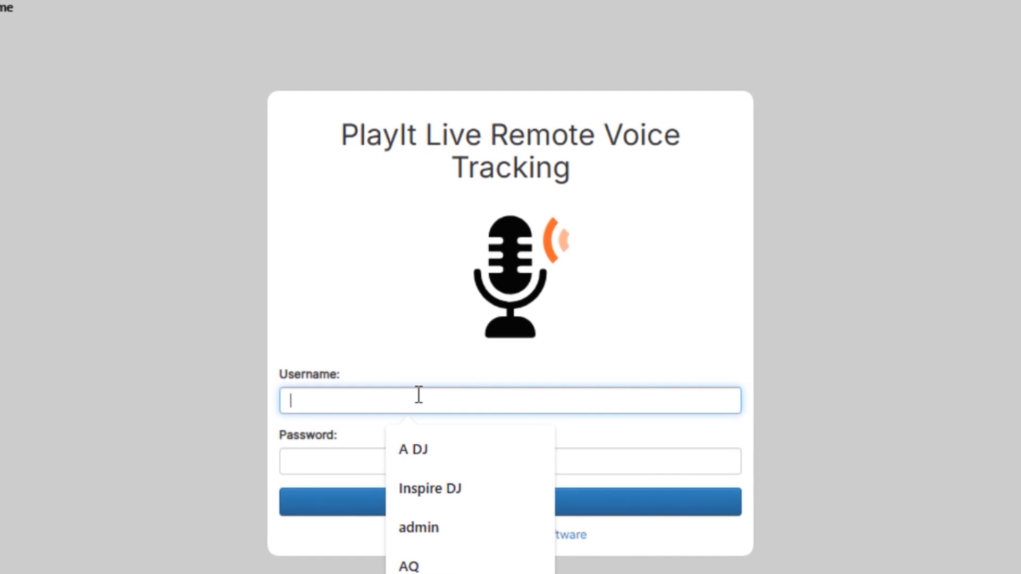
left_click(423, 451)
left_click(395, 466)
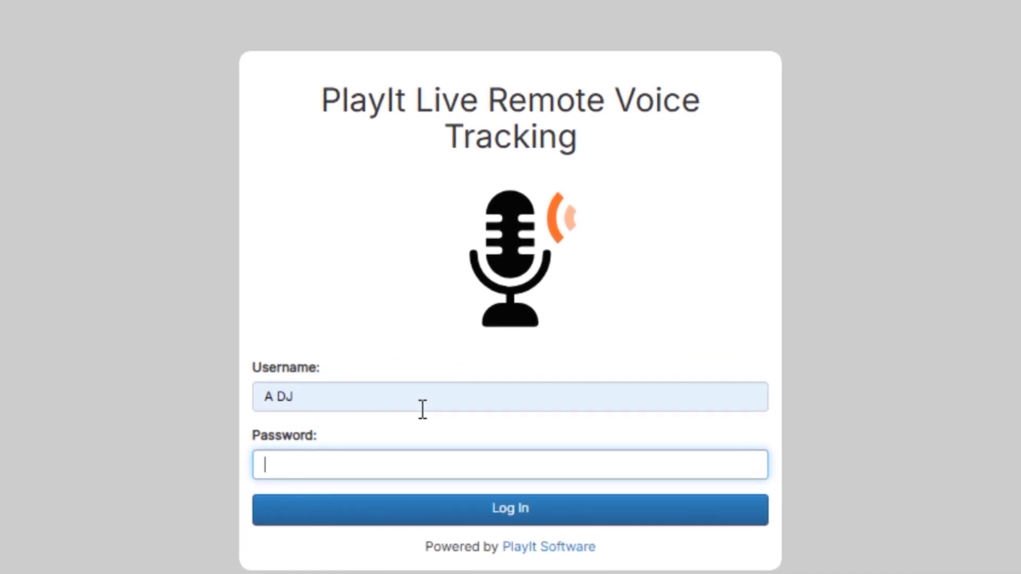
type("••••")
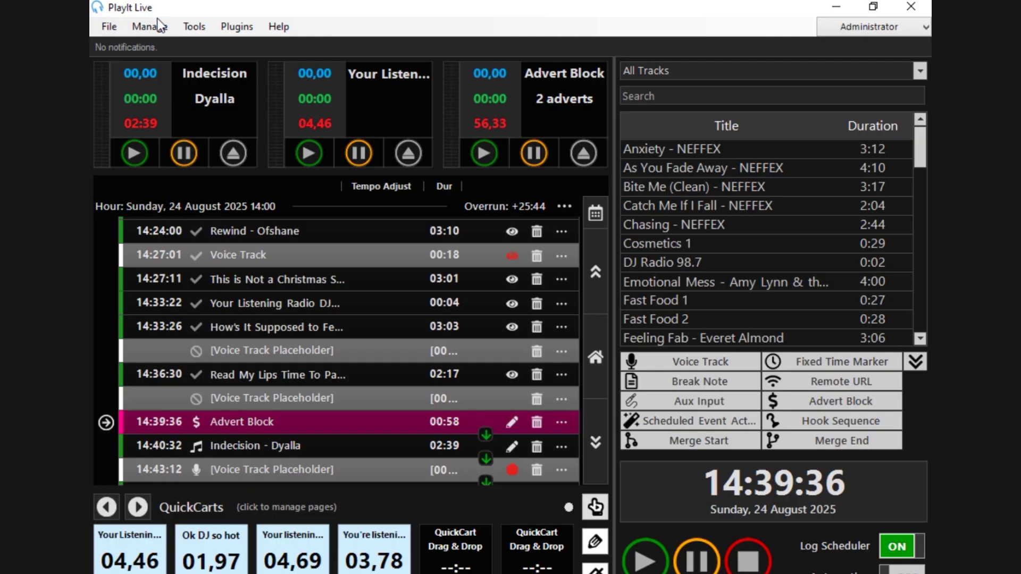
Open the Hour With Adverts clock from Manage > Clocks, review it, and close it unchanged.
left_click(149, 27)
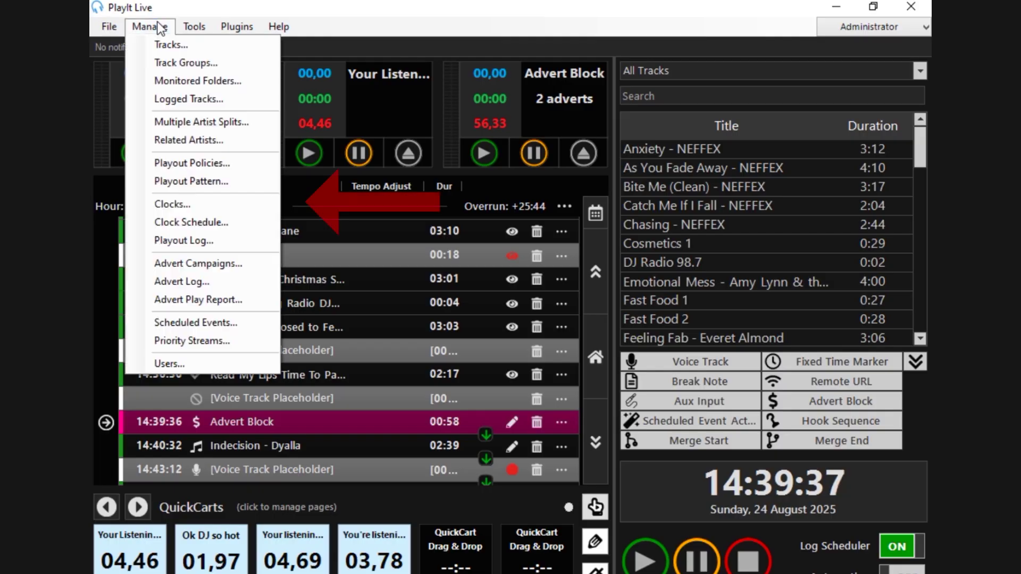
left_click(173, 206)
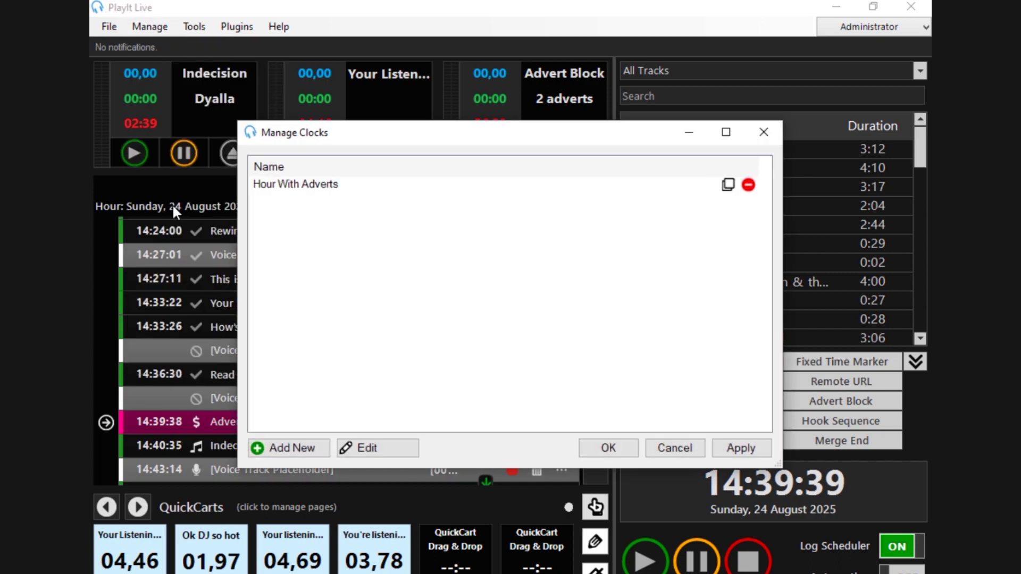
double_click(301, 185)
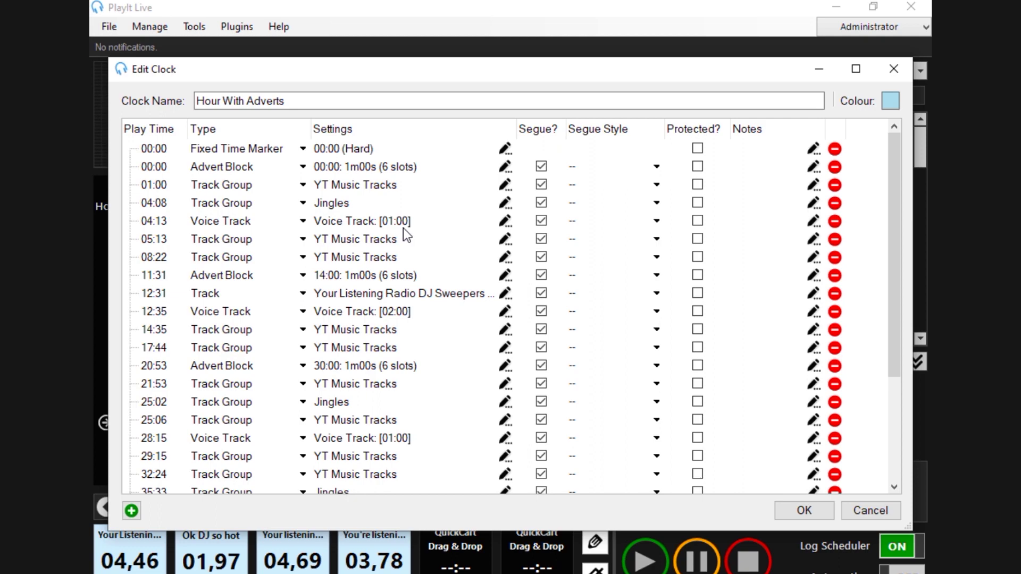
left_click(891, 68)
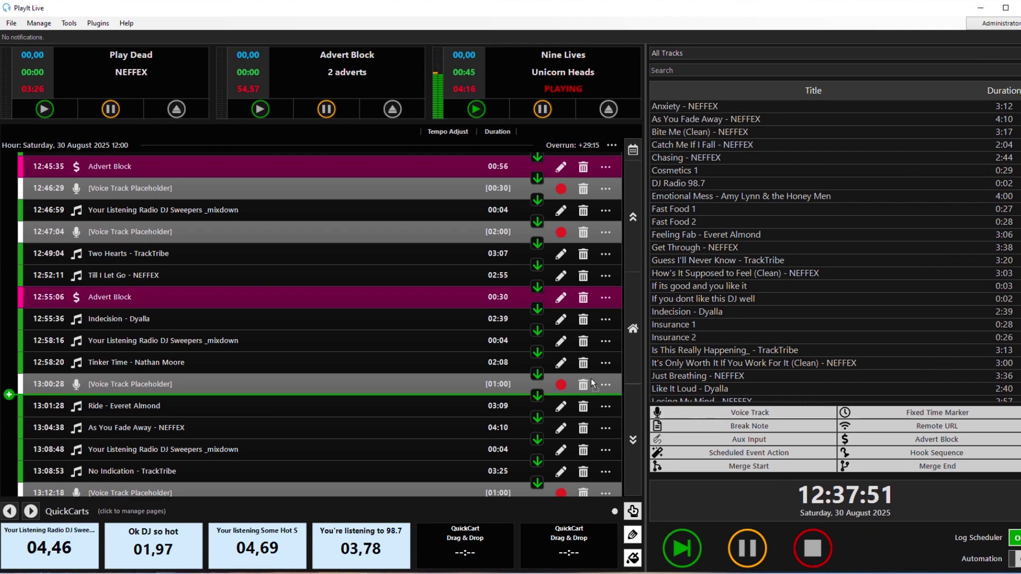
Drop a 30-second voice track placeholder into the log at 12:58:16.
left_click_drag(415, 342, 400, 341)
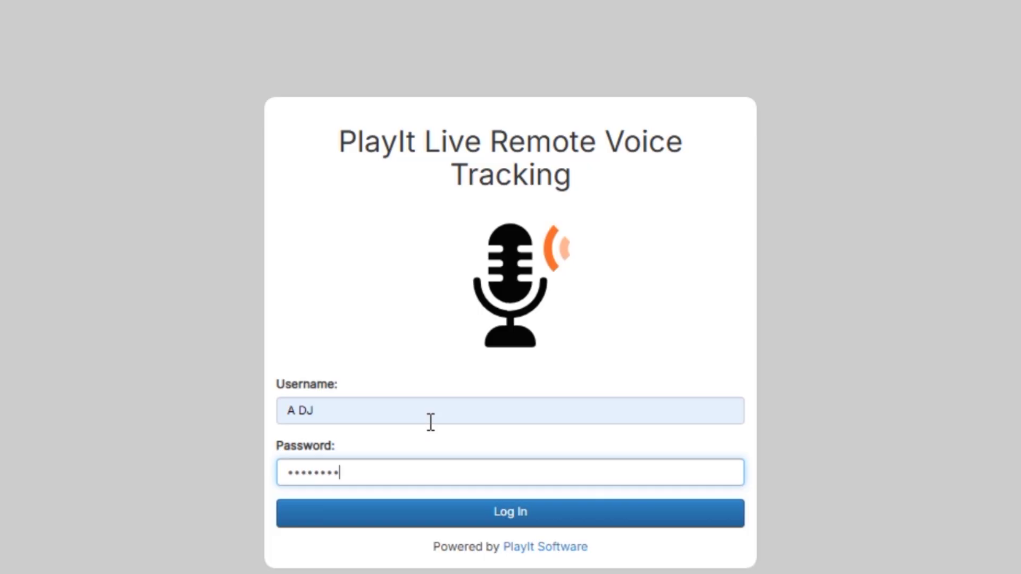
Submit the Remote Voice Tracking login.
key("Return")
scroll(577, 367, "down", 4)
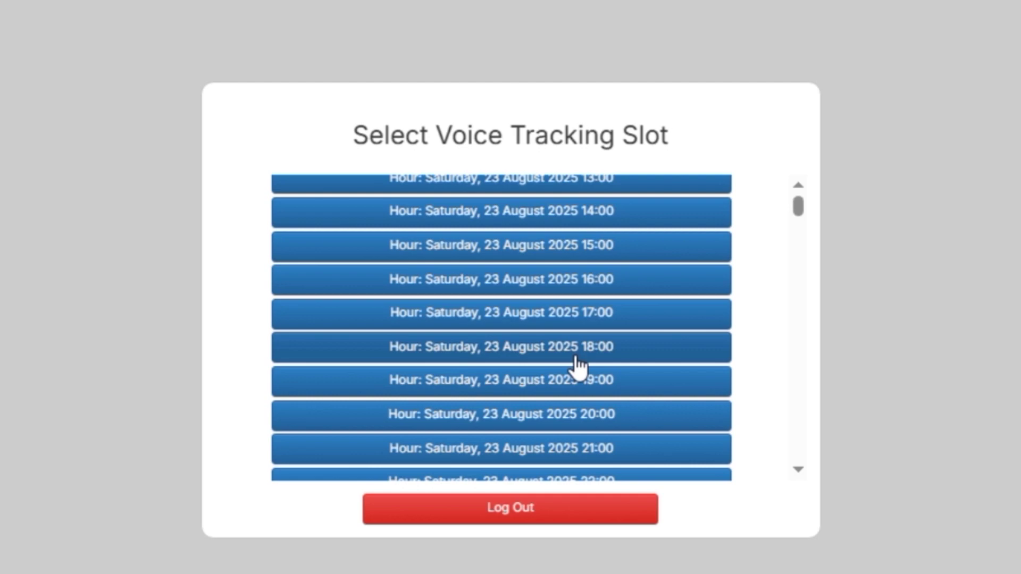
scroll(589, 374, "up", 4)
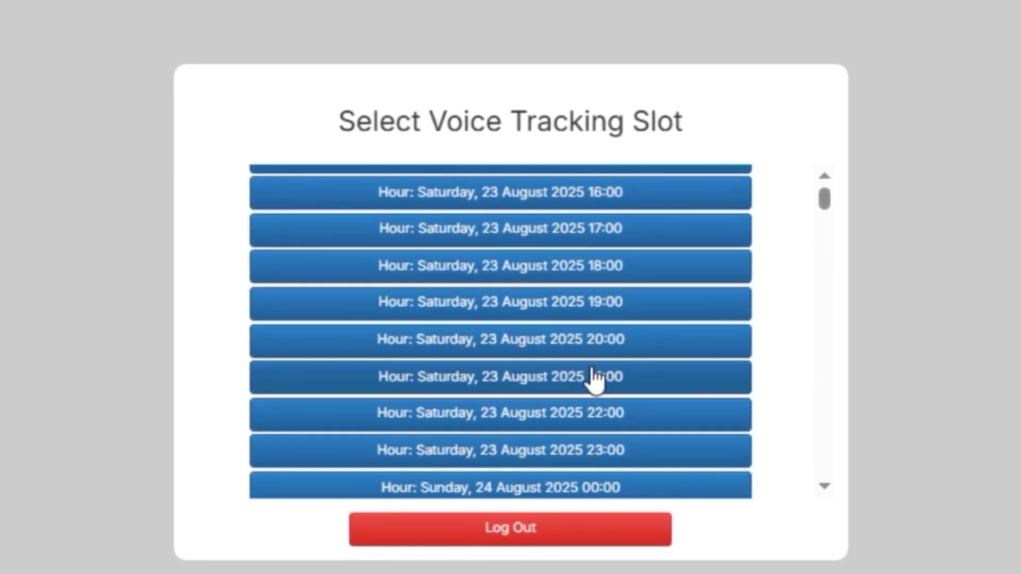
Open the Saturday 14:00 hour and add voice track slots at 21:11:13 and before Losing My Mind.
left_click(610, 250)
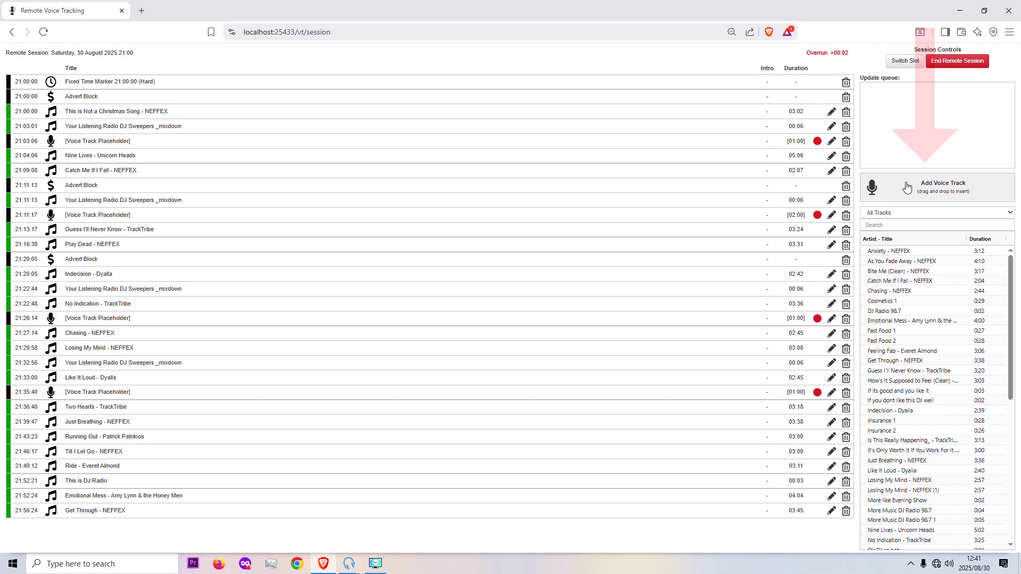
left_click_drag(907, 187, 684, 185)
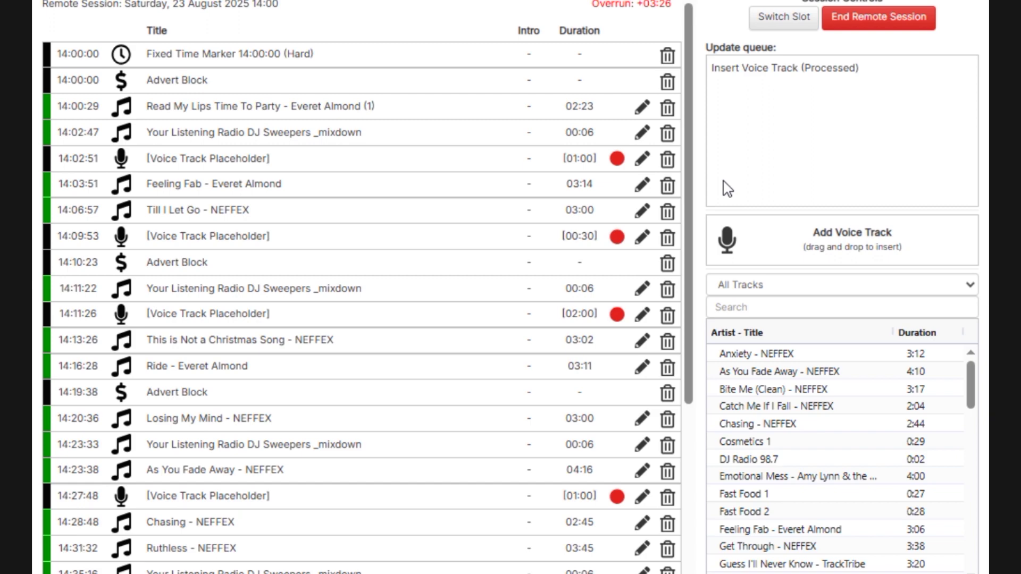
left_click_drag(727, 240, 611, 420)
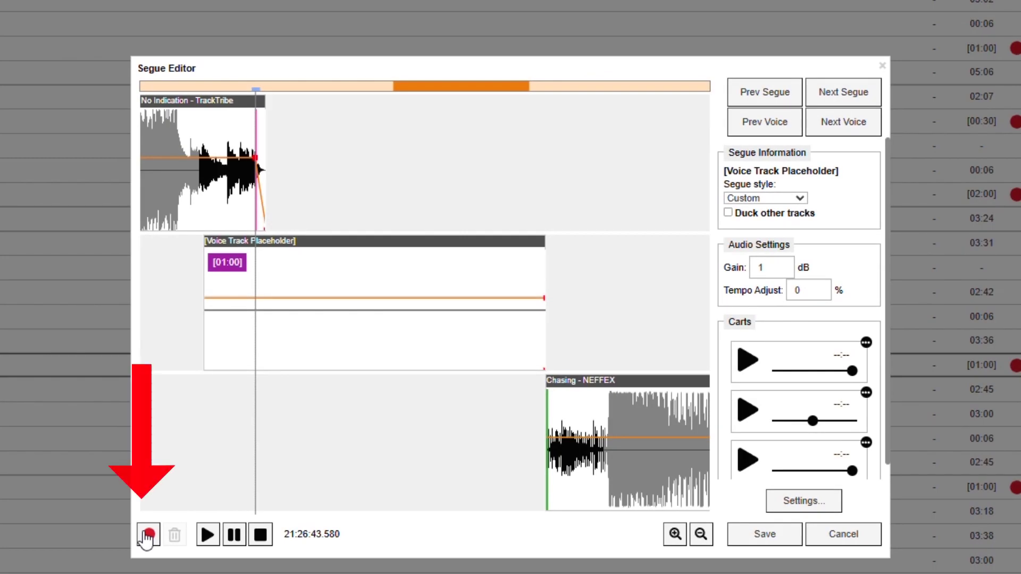
Record a short voice track into the slot between No Indication and Chasing.
left_click(148, 534)
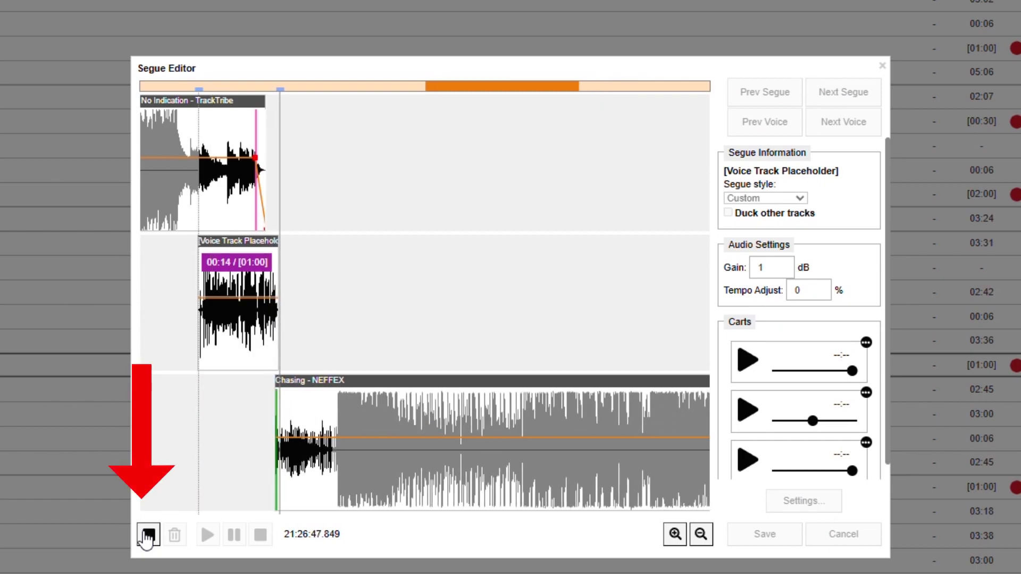
left_click(148, 535)
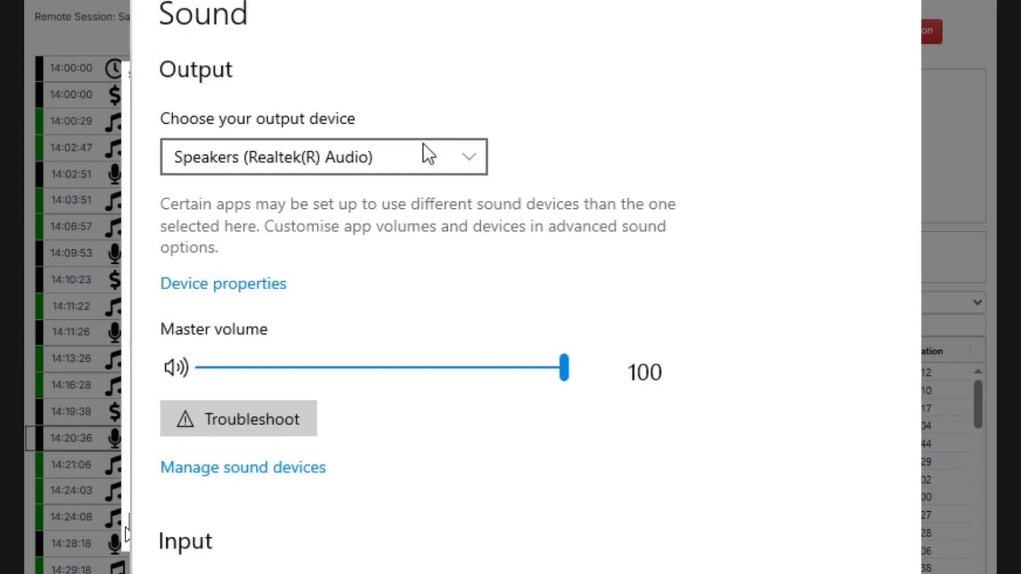
Switch the Windows output device to AAA (NVIDIA High Definition Audio).
left_click(426, 144)
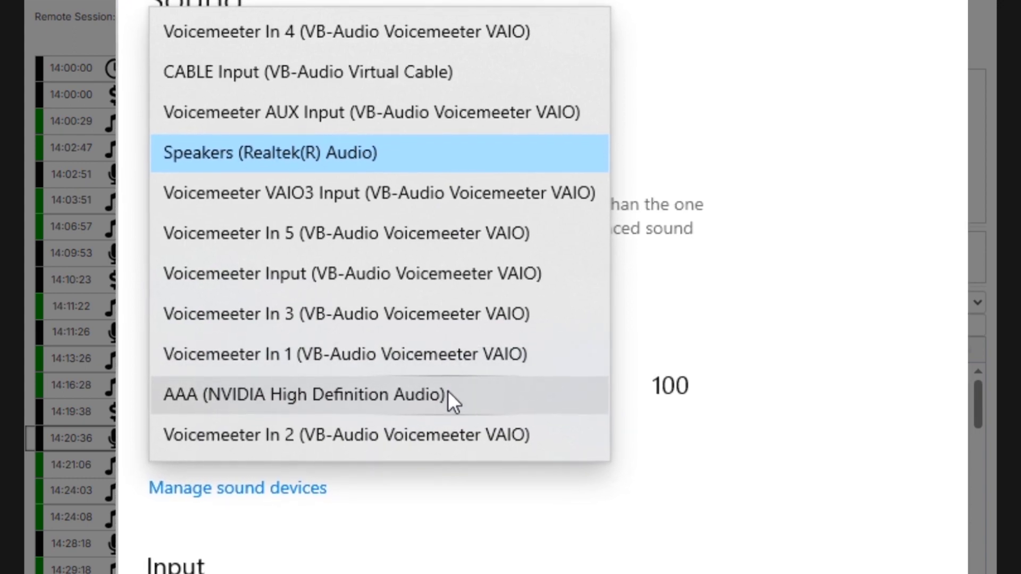
left_click(450, 394)
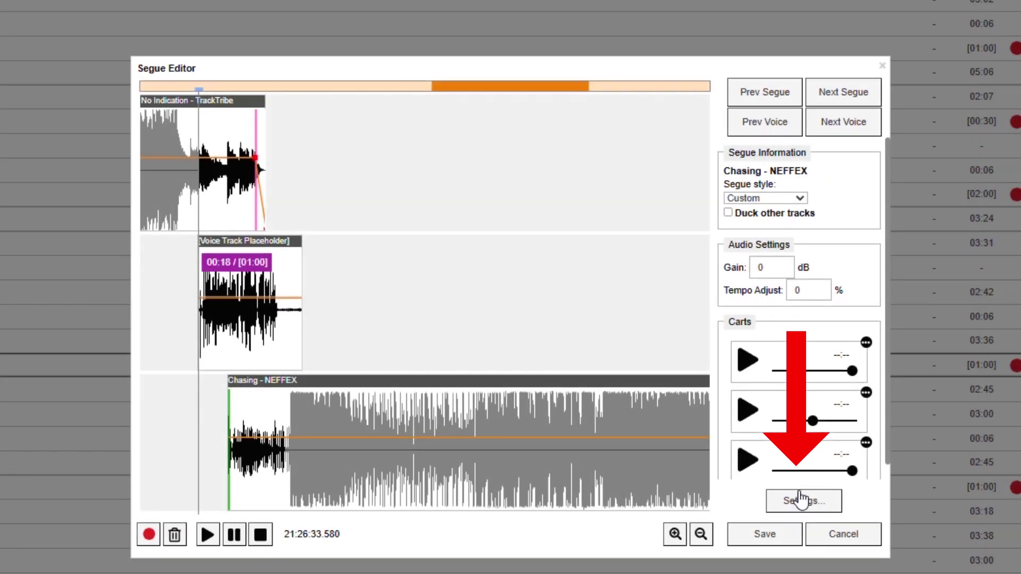
Set the voice tracker's playback device to CABLE Input (VB-Audio Virtual Cable).
left_click(804, 502)
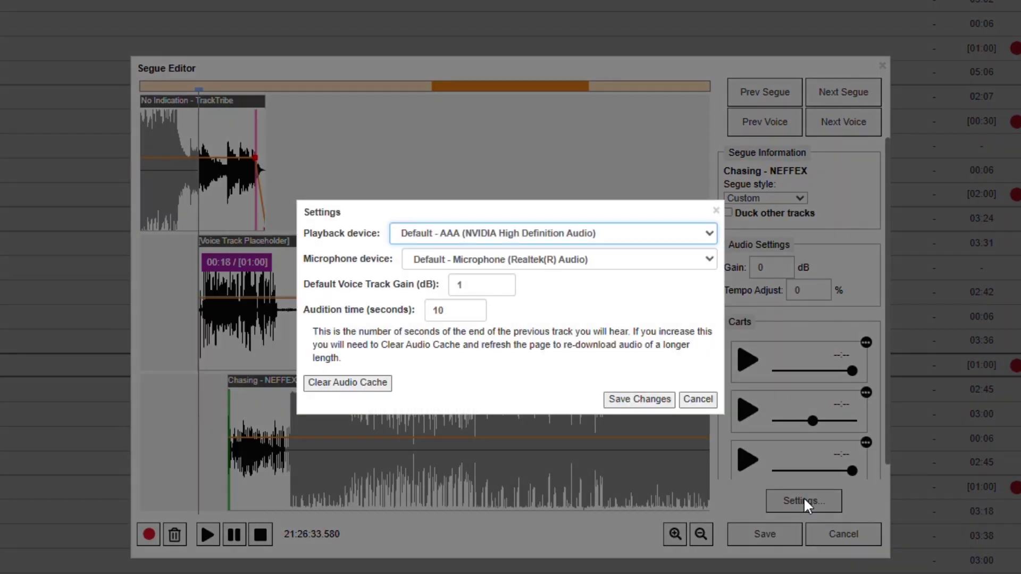
left_click(611, 228)
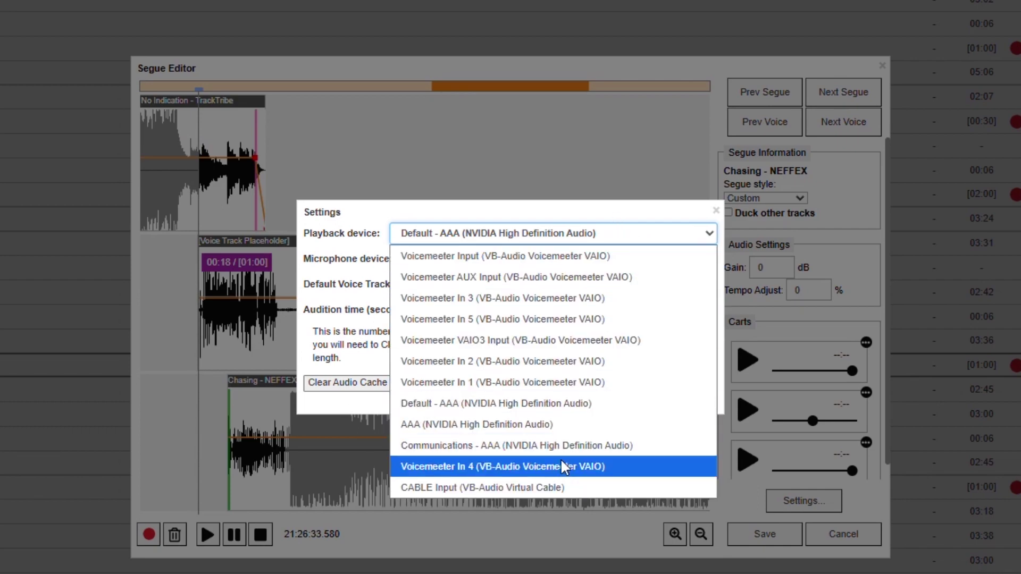
left_click(556, 487)
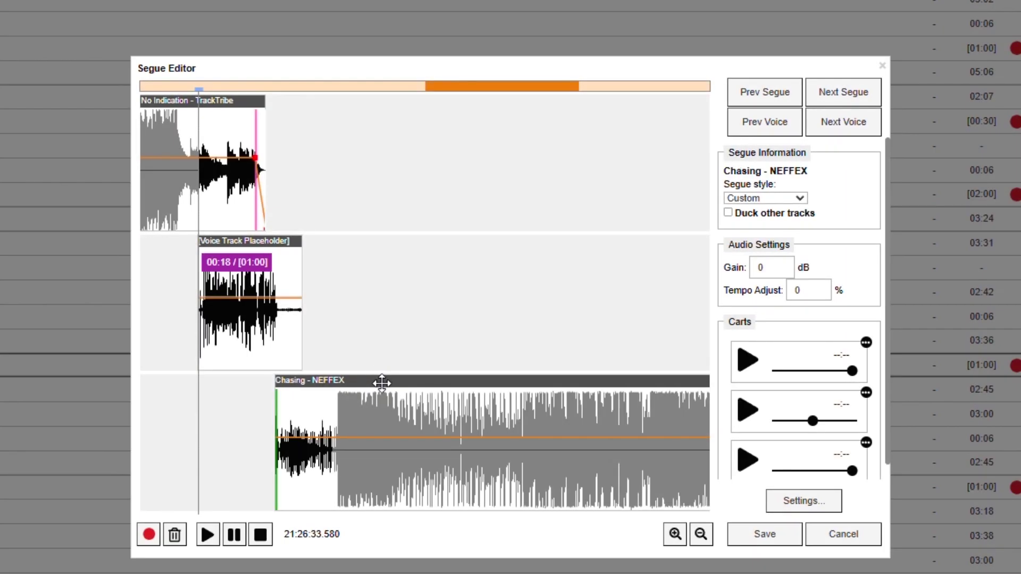
Start Chasing earlier under the voice, preview the segue, and save the 18-second voice track.
left_click_drag(382, 382, 337, 381)
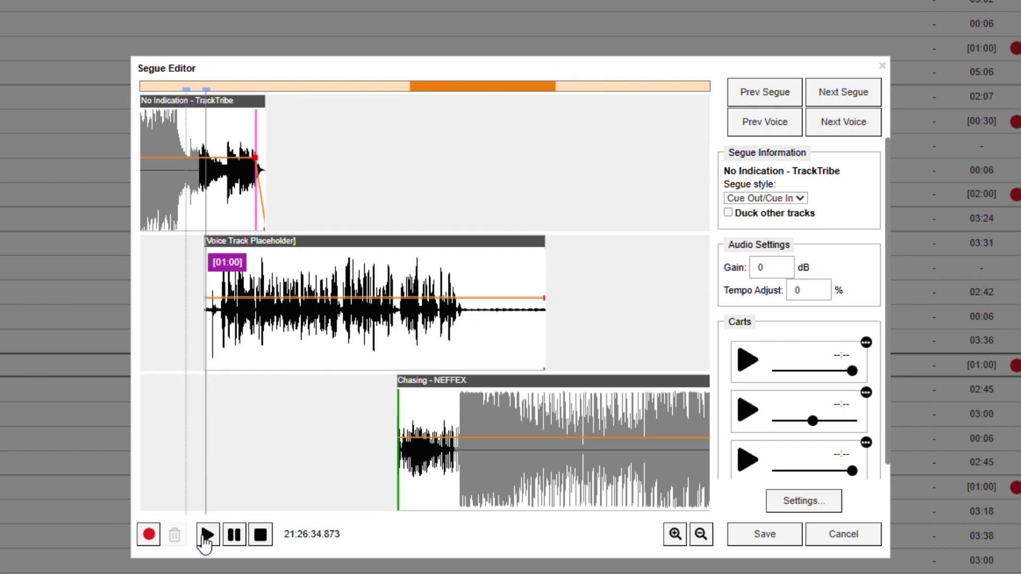
left_click(206, 534)
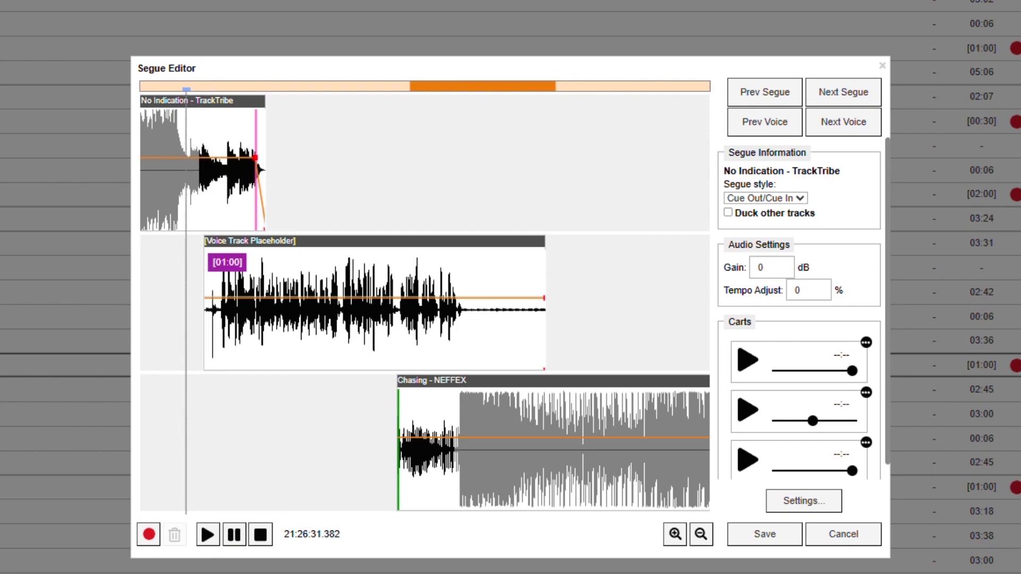
left_click(764, 534)
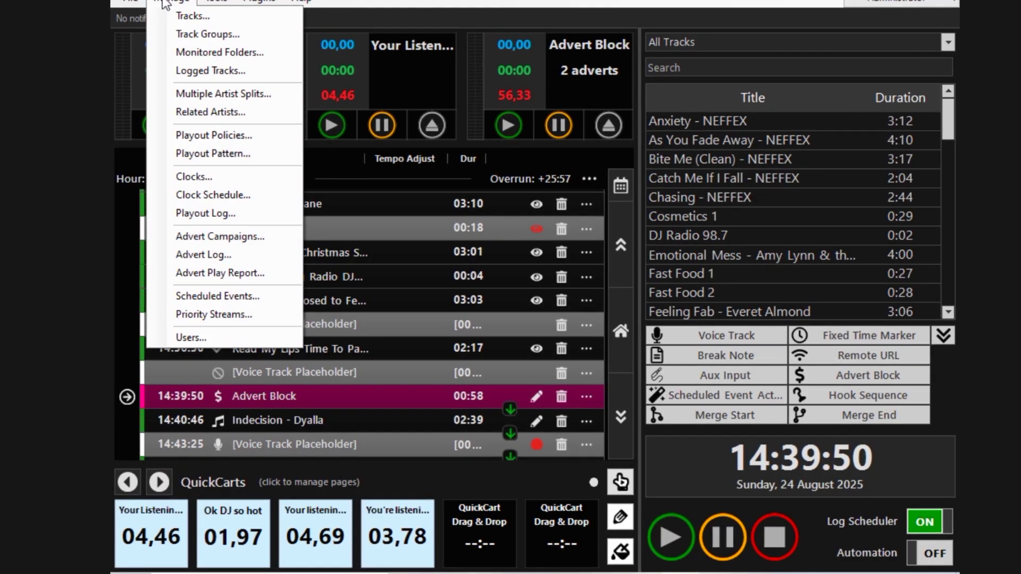
Delete only this occurrence of Thursday's 06:00 clock from the weekly schedule.
left_click(215, 193)
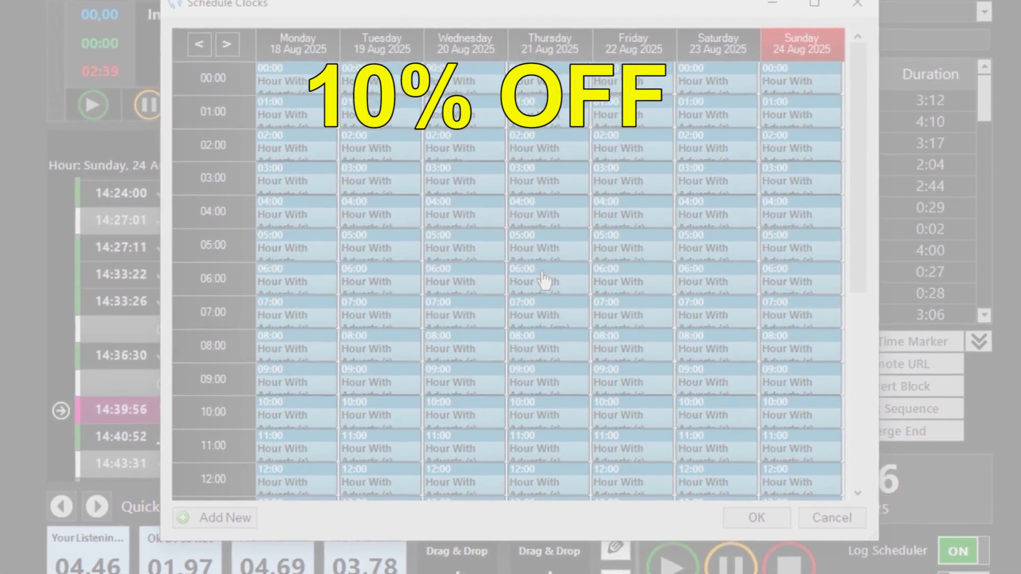
right_click(545, 280)
left_click(562, 283)
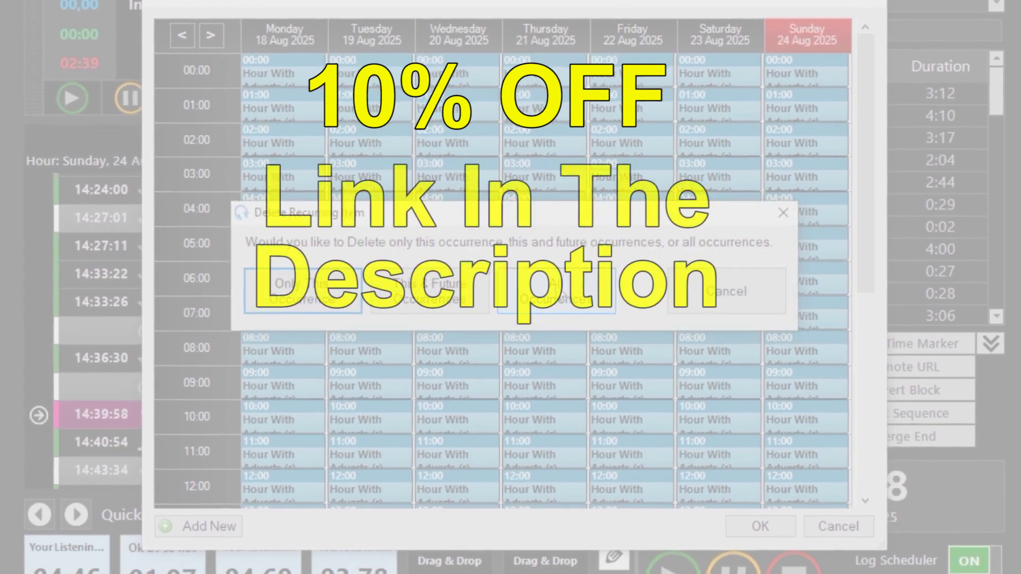
left_click(318, 300)
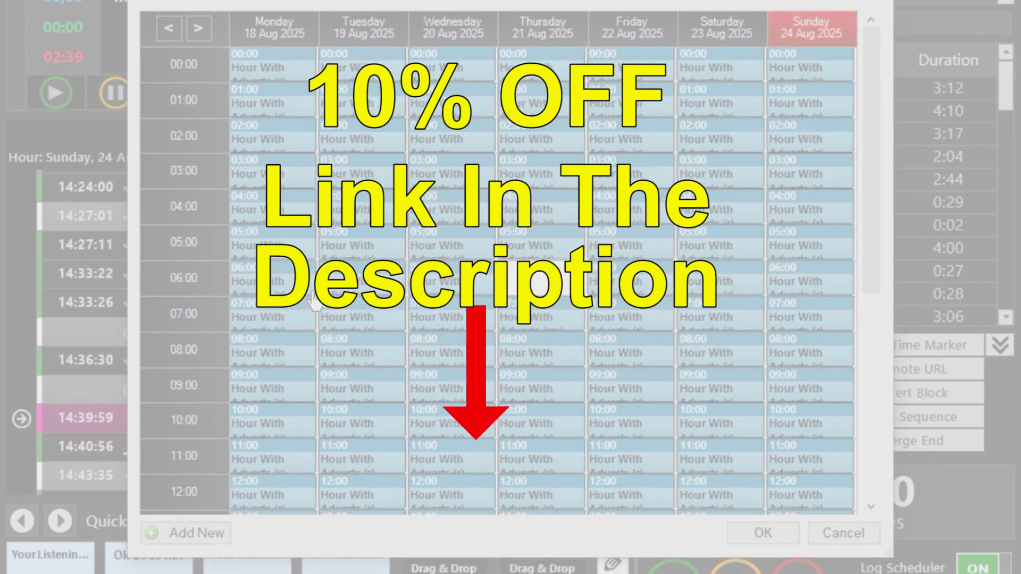
Schedule Hour With Adverts for 06:00–07:00 in the freed slot and save the clock schedule.
left_click(539, 280)
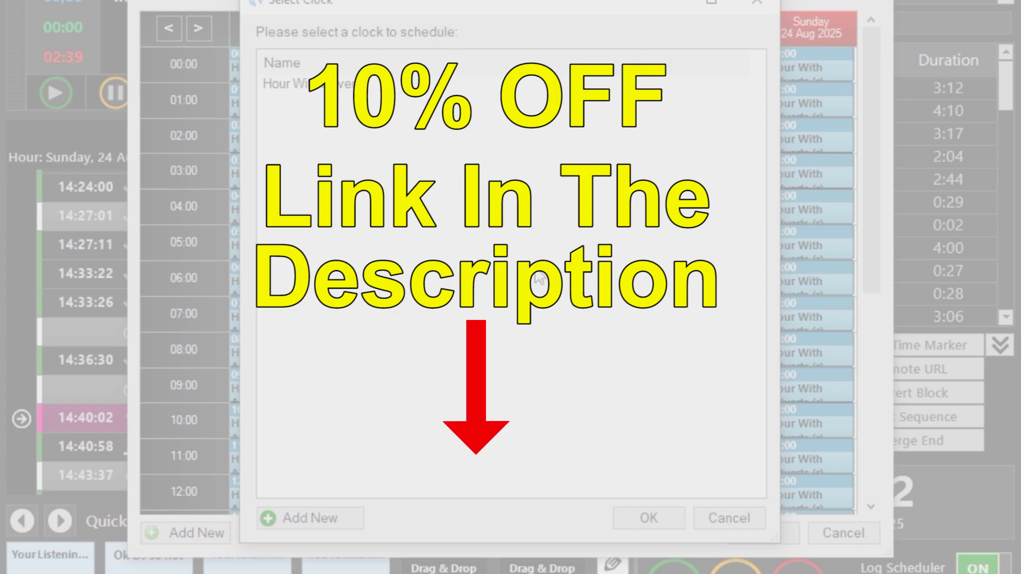
double_click(287, 86)
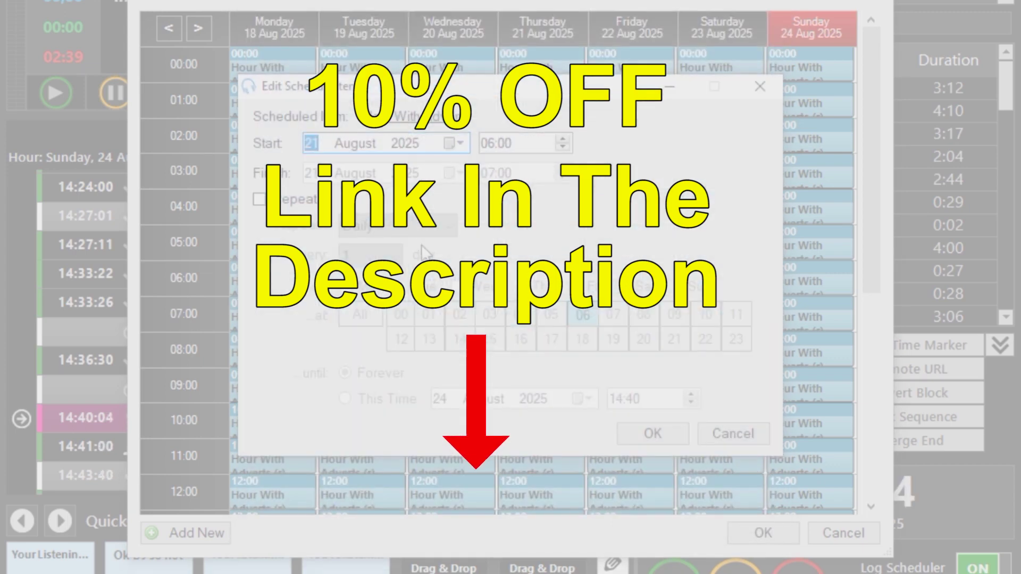
left_click(633, 428)
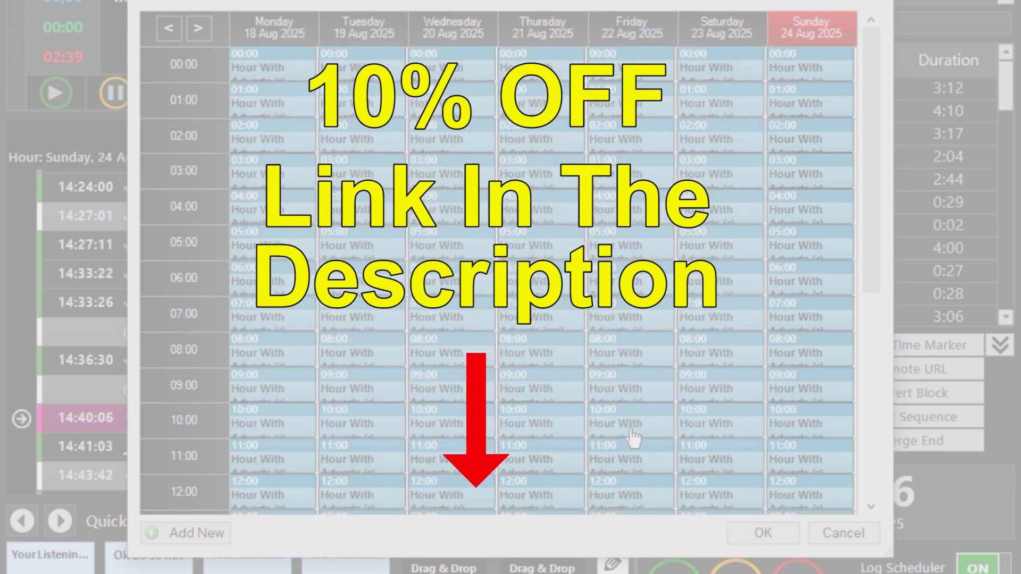
left_click(757, 533)
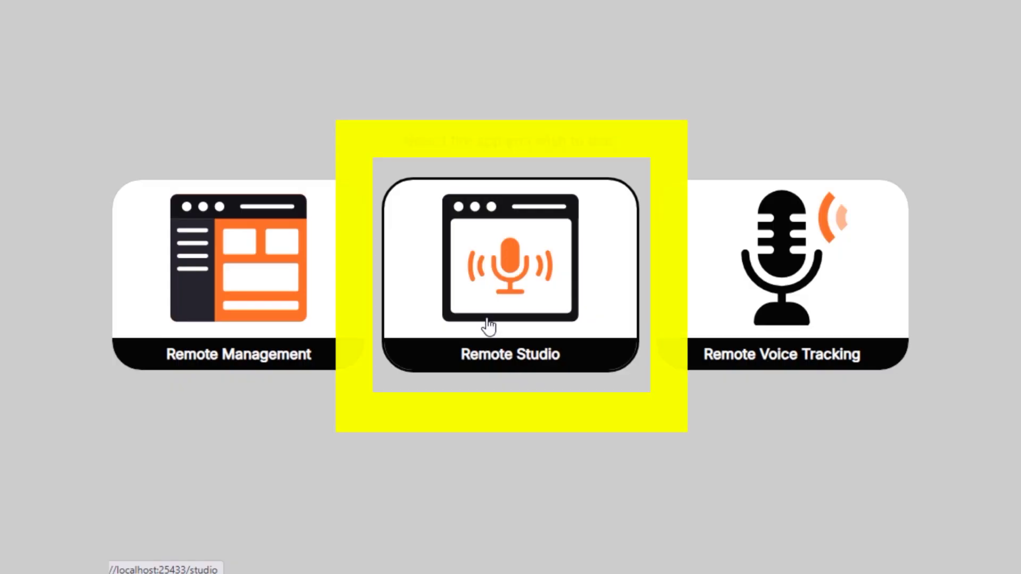
Sign in to Remote Studio and allow the browser to use the microphone.
left_click(409, 252)
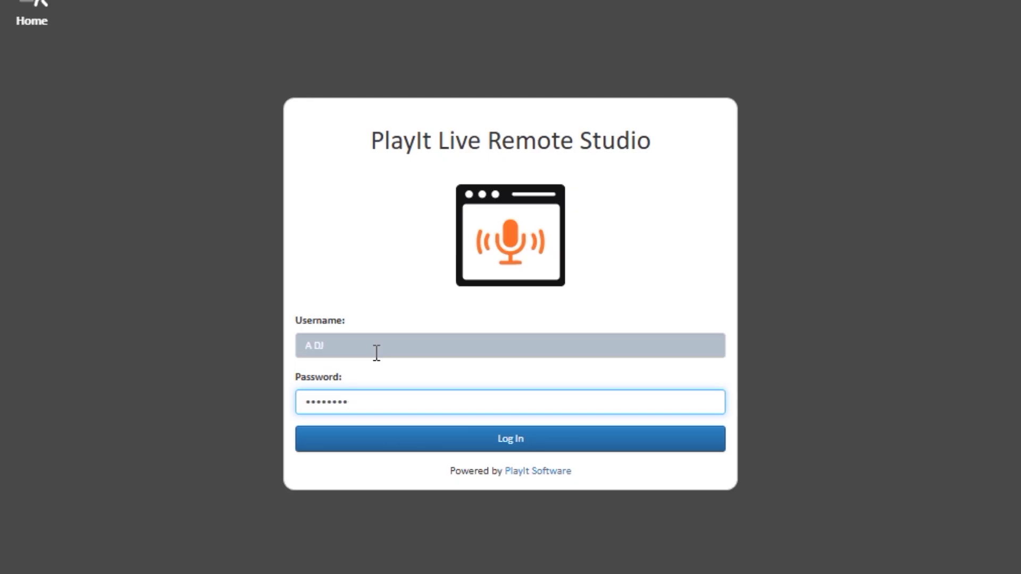
left_click(536, 438)
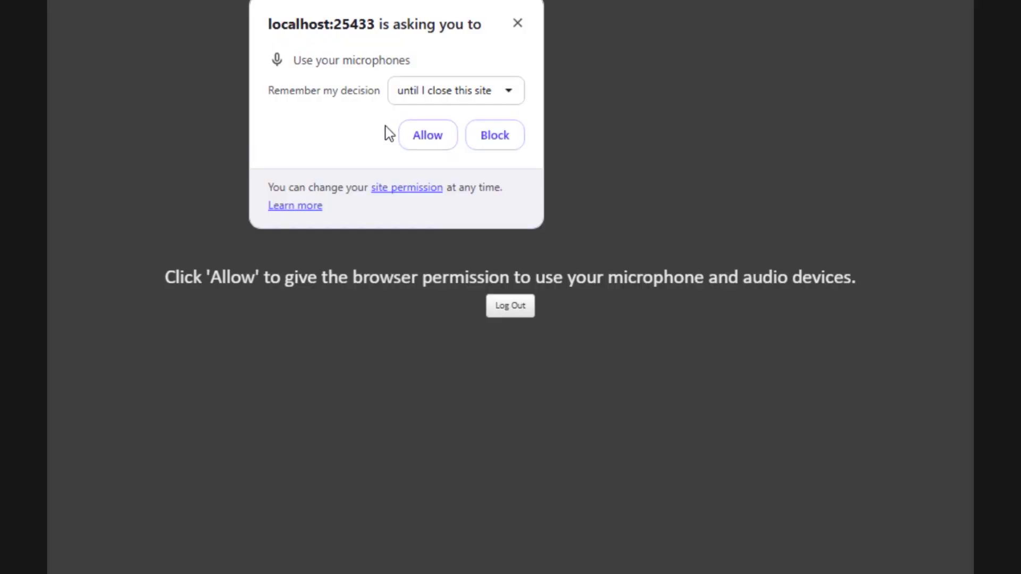
left_click(425, 137)
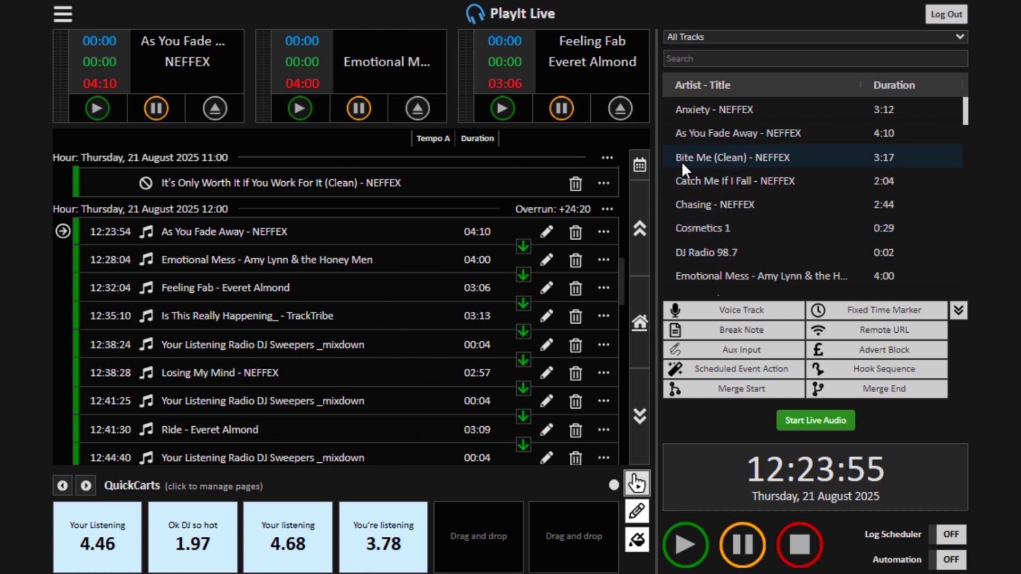
Insert Bite Me (Clean) between Emotional Mess and Feeling Fab, then close its Segue Editor without changes.
left_click_drag(681, 161, 242, 261)
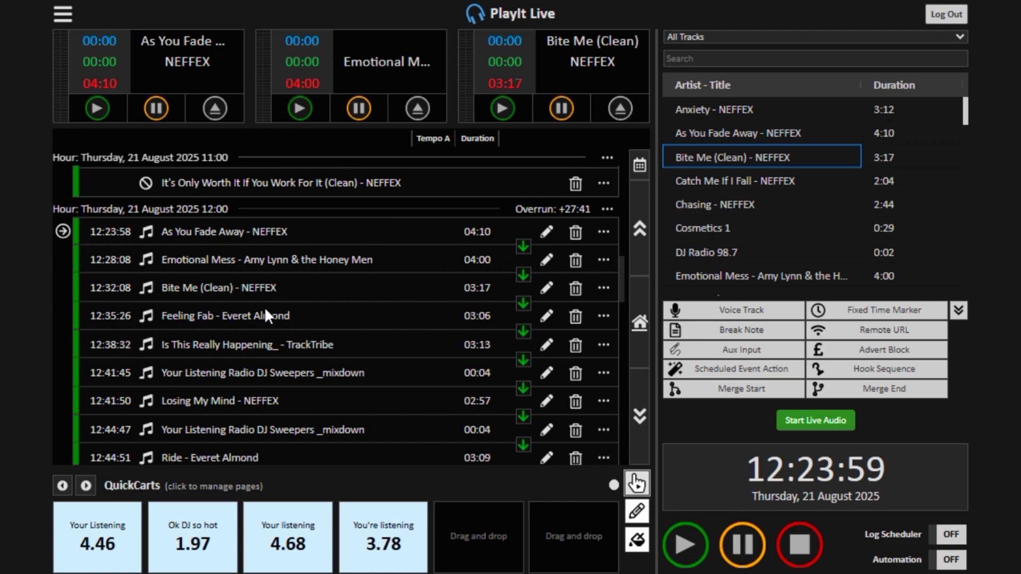
left_click(546, 288)
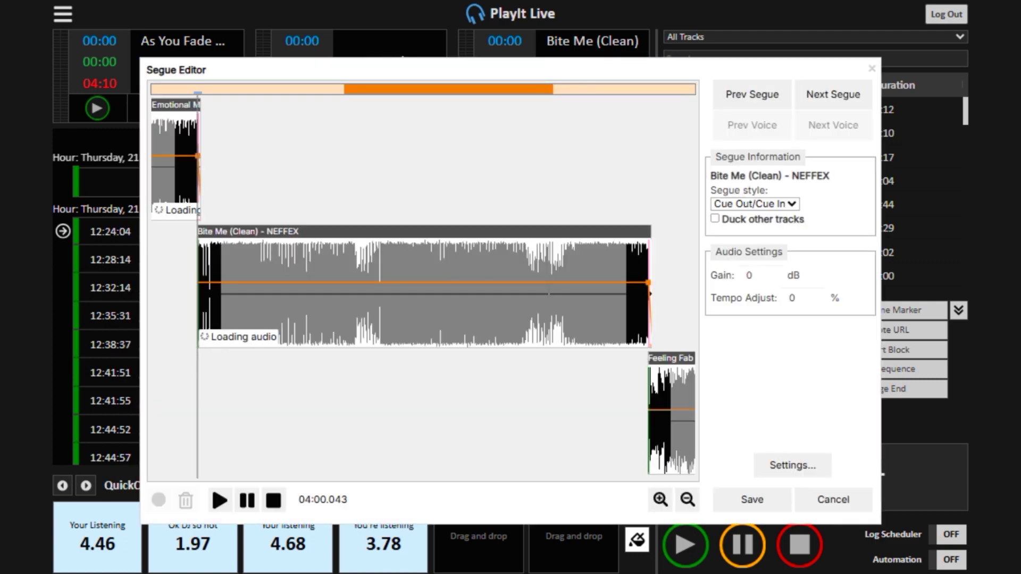
left_click(833, 499)
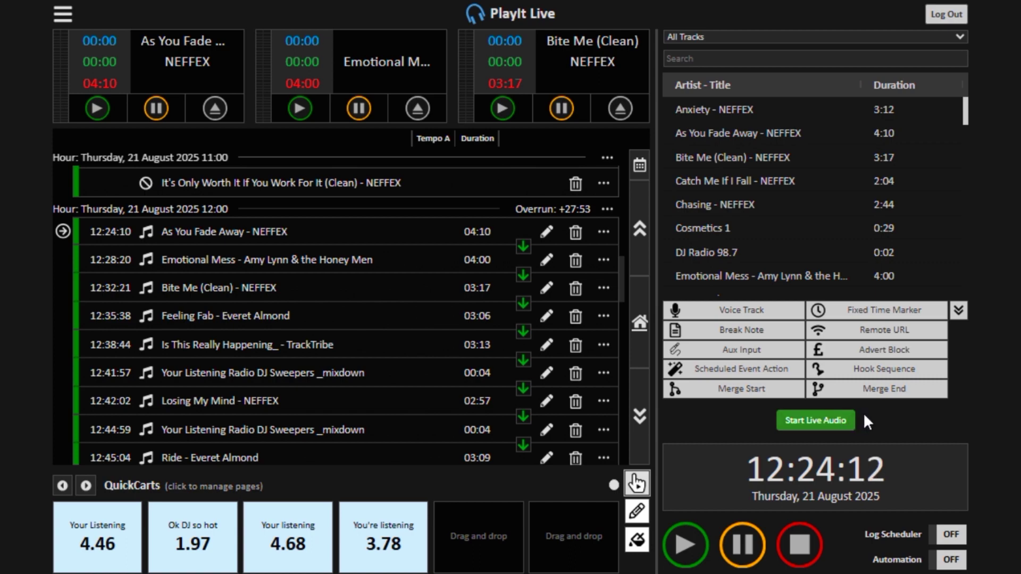
Start live audio and playlist playback, go MIC LIVE after a brief mute, and duck studio audio.
left_click(837, 420)
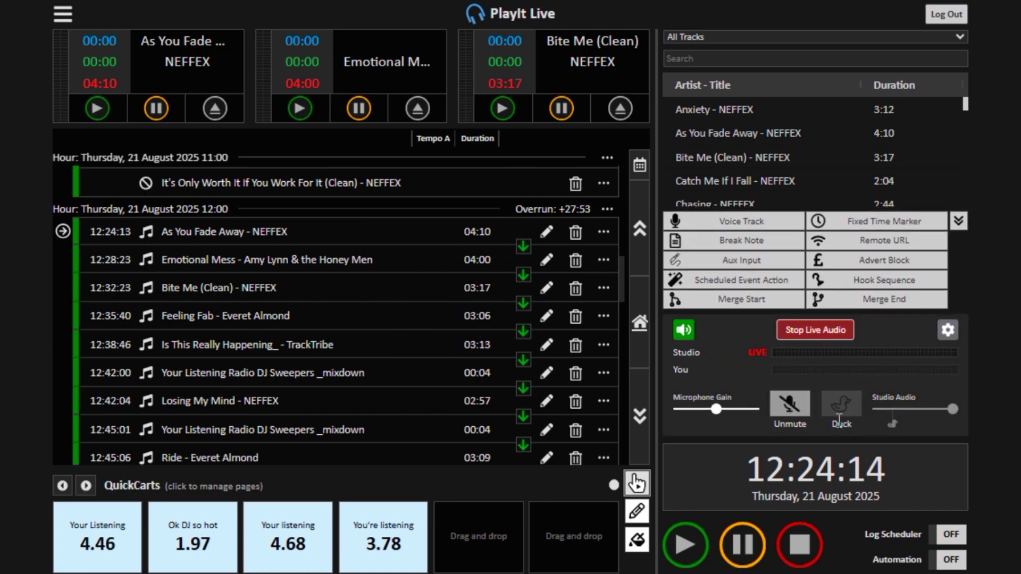
left_click(684, 543)
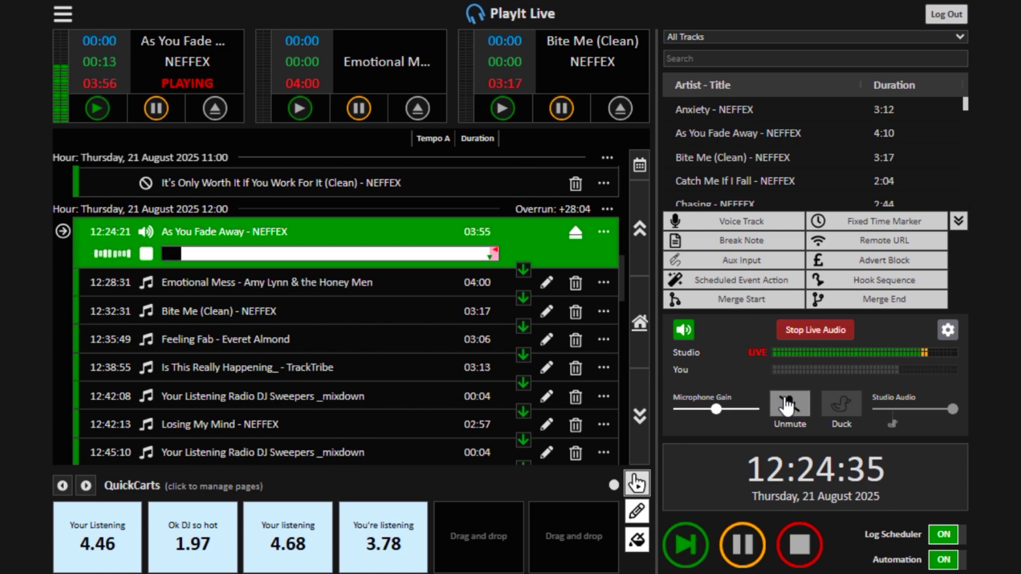
left_click(789, 406)
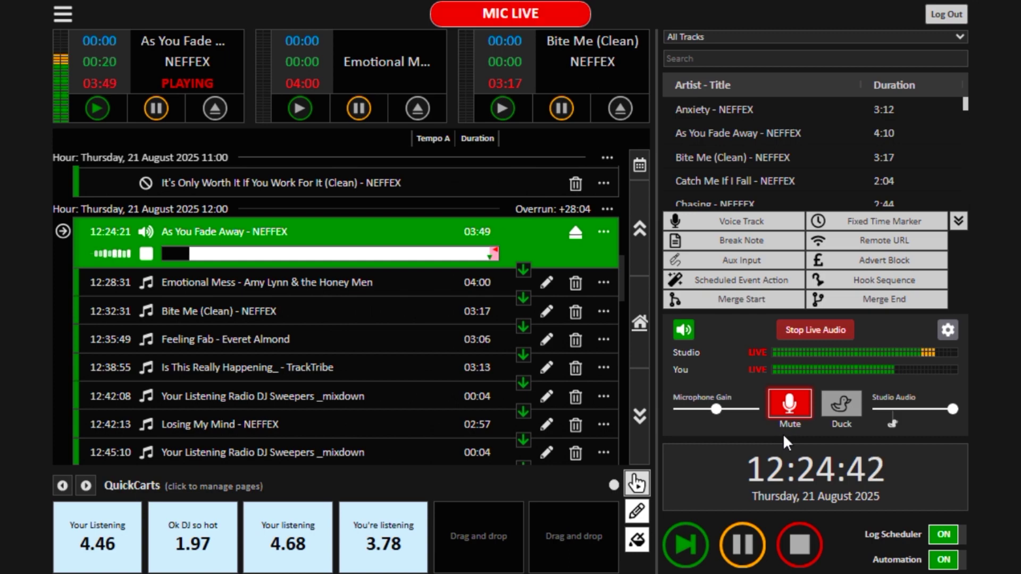
left_click(787, 404)
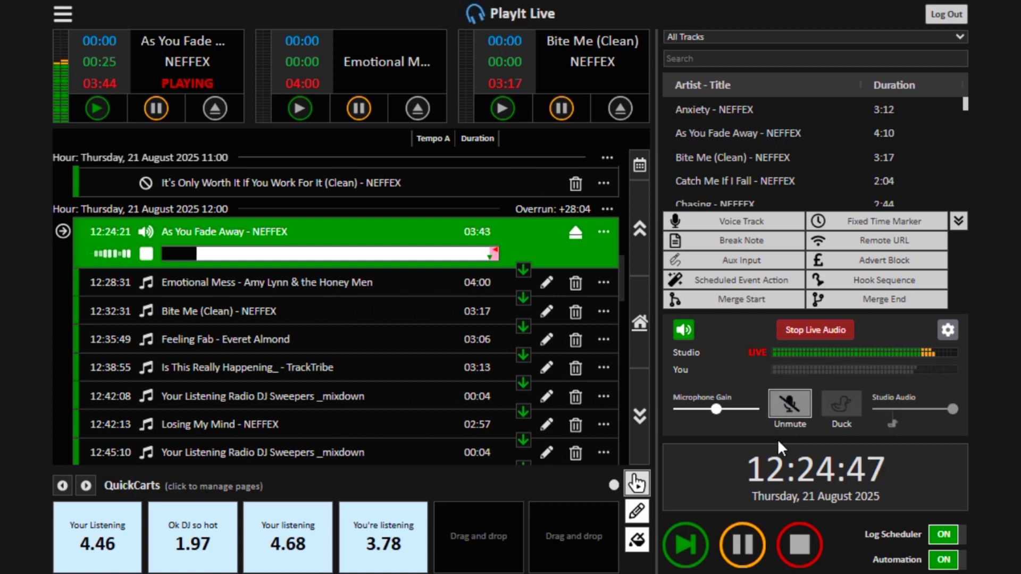
left_click(789, 404)
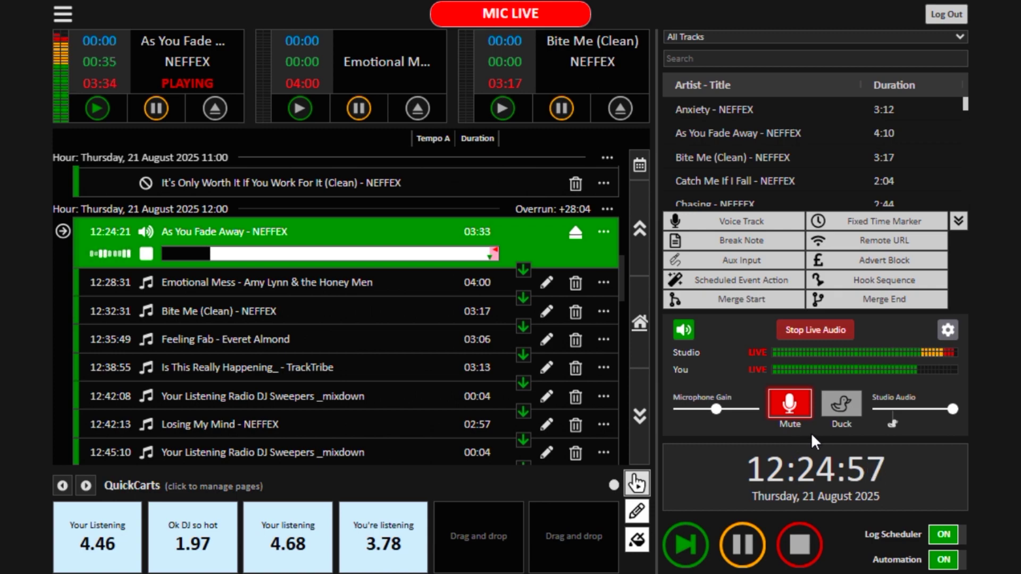
left_click(840, 405)
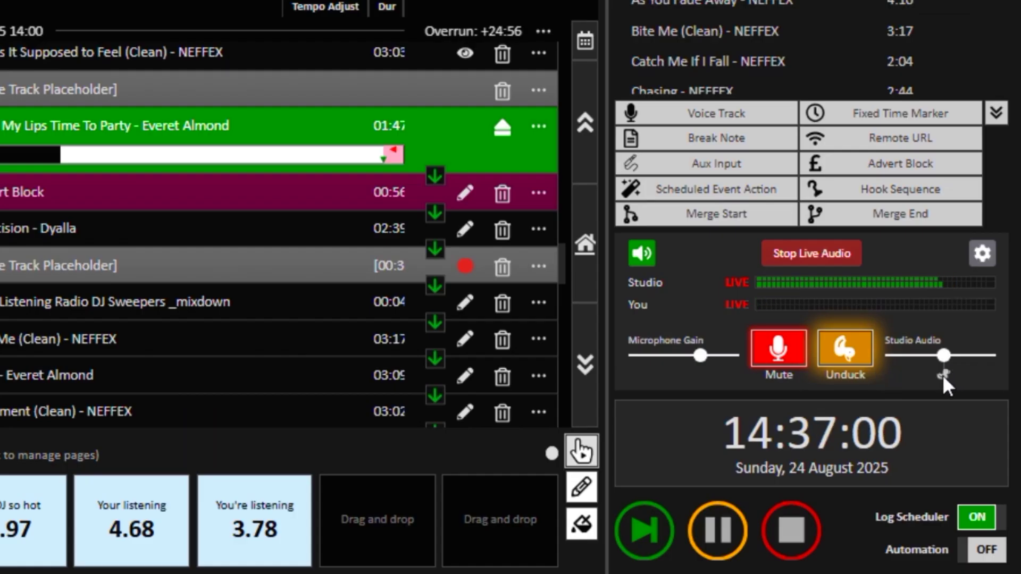
Raise the studio audio level, set duck duration to 250ms, and duck the studio audio again.
left_click_drag(943, 374, 959, 370)
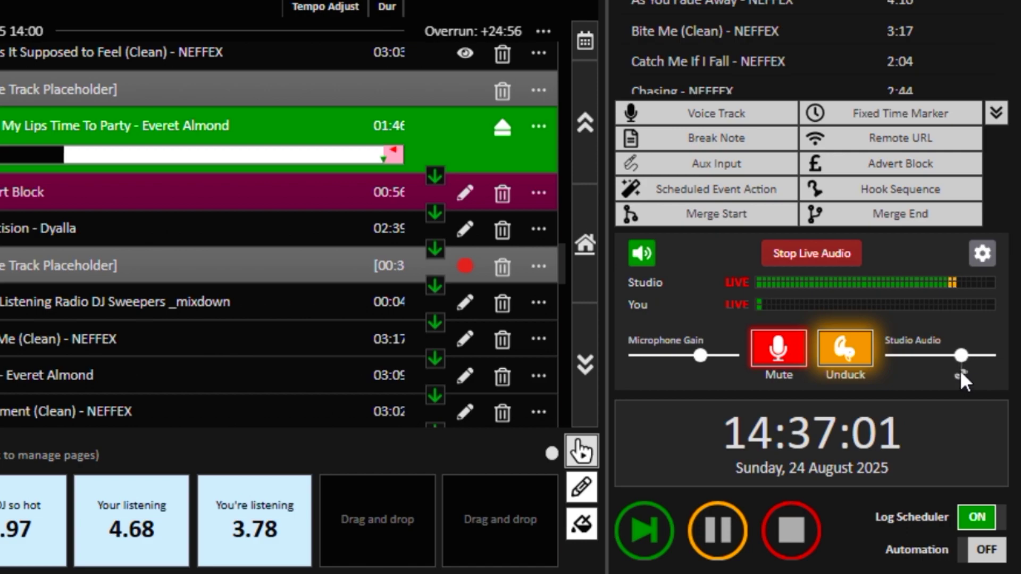
left_click(981, 254)
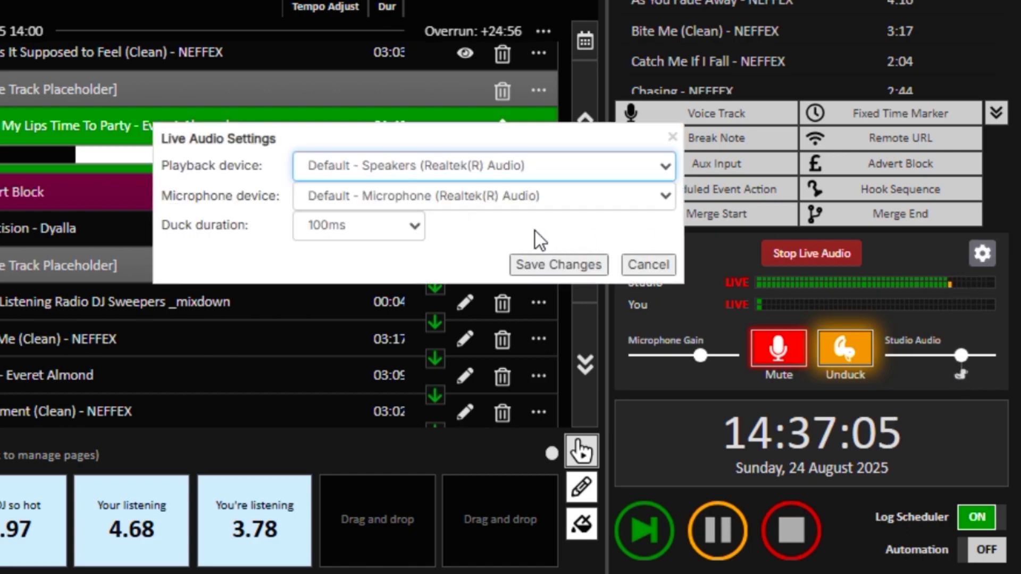
left_click(402, 233)
left_click(381, 303)
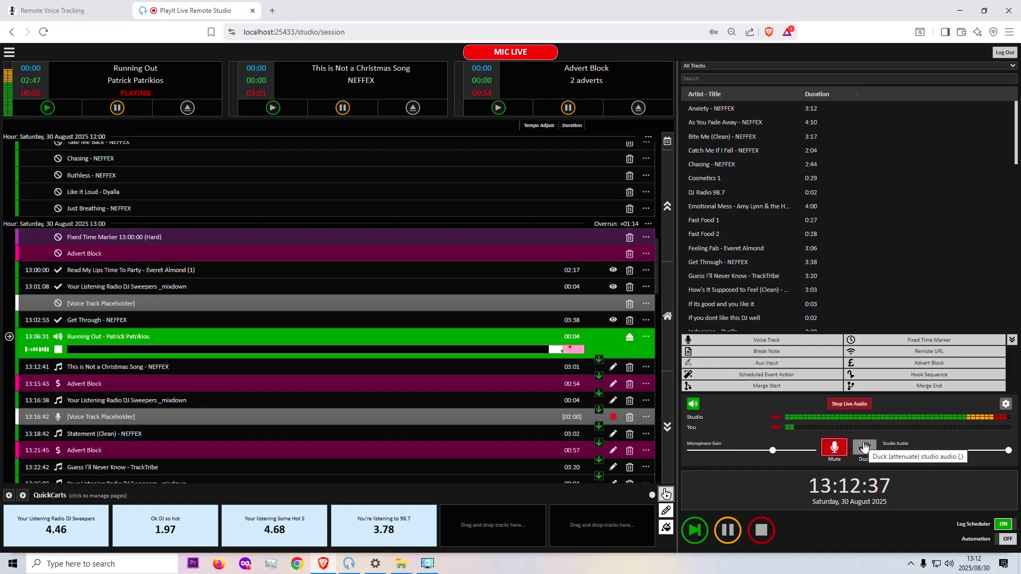
left_click(863, 448)
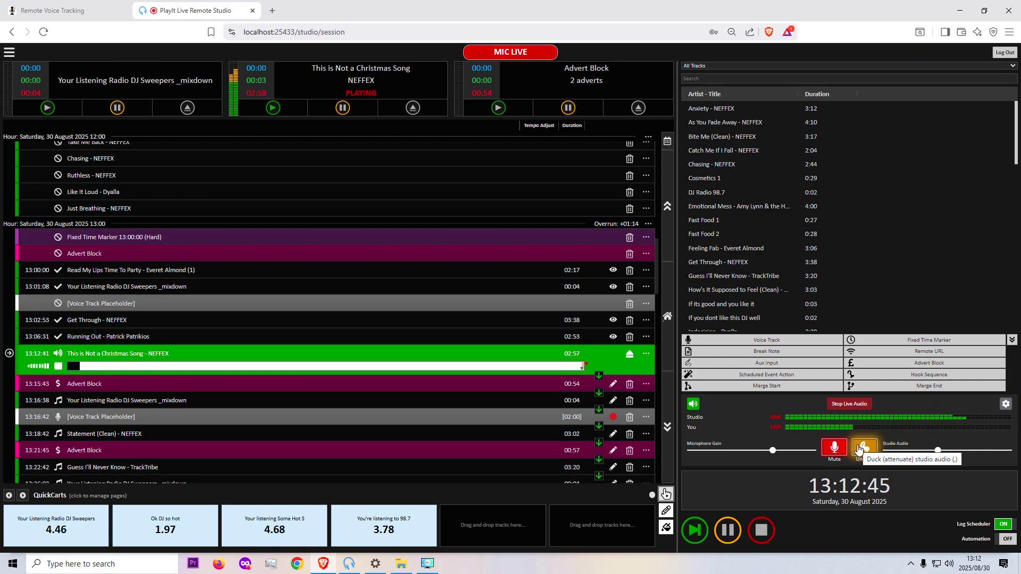
Unduck, put the mic live, duck and unduck the studio audio, mute the mic, then start talkback.
left_click(863, 448)
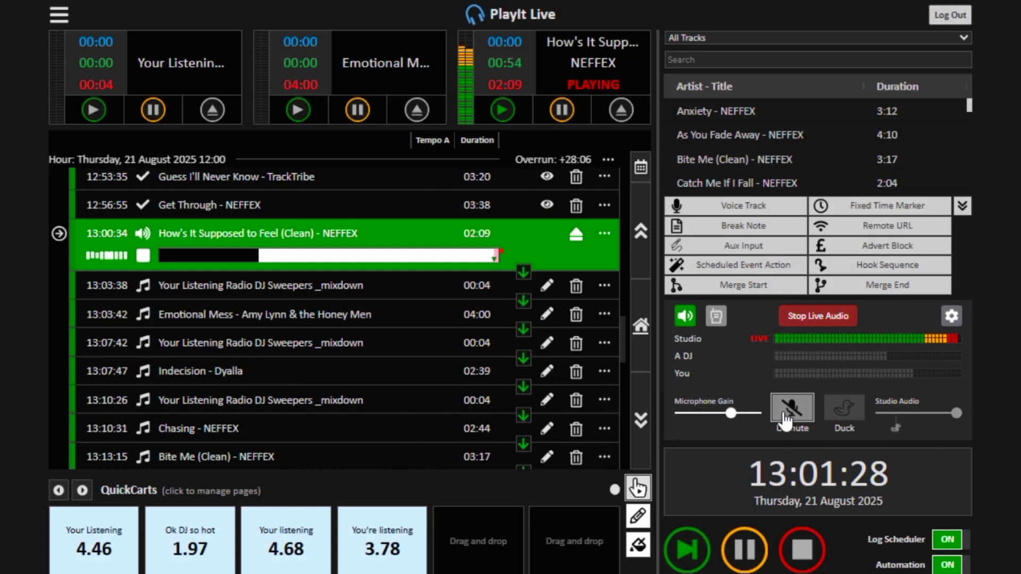
left_click(789, 408)
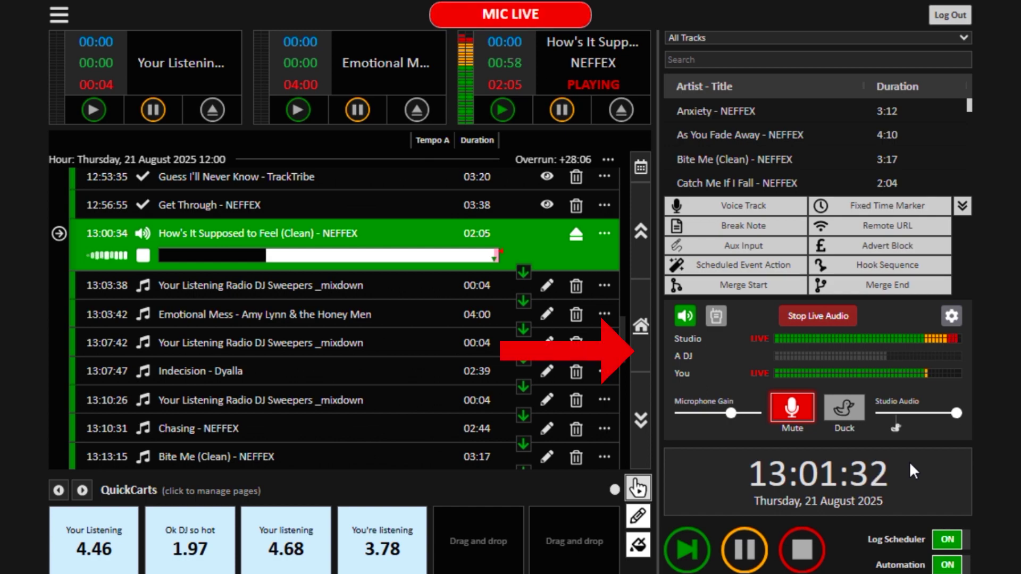
left_click(838, 411)
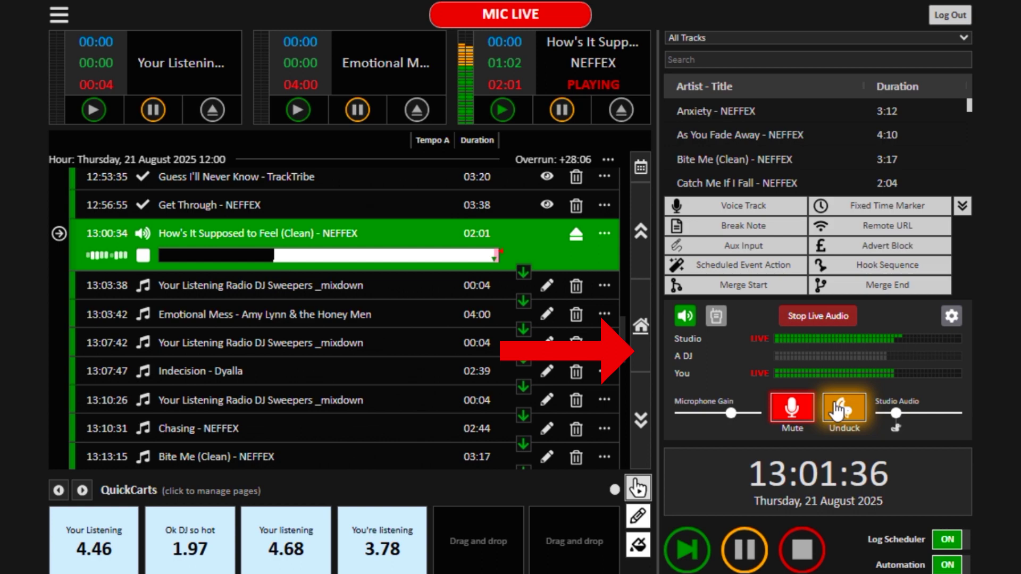
left_click(838, 411)
left_click(792, 408)
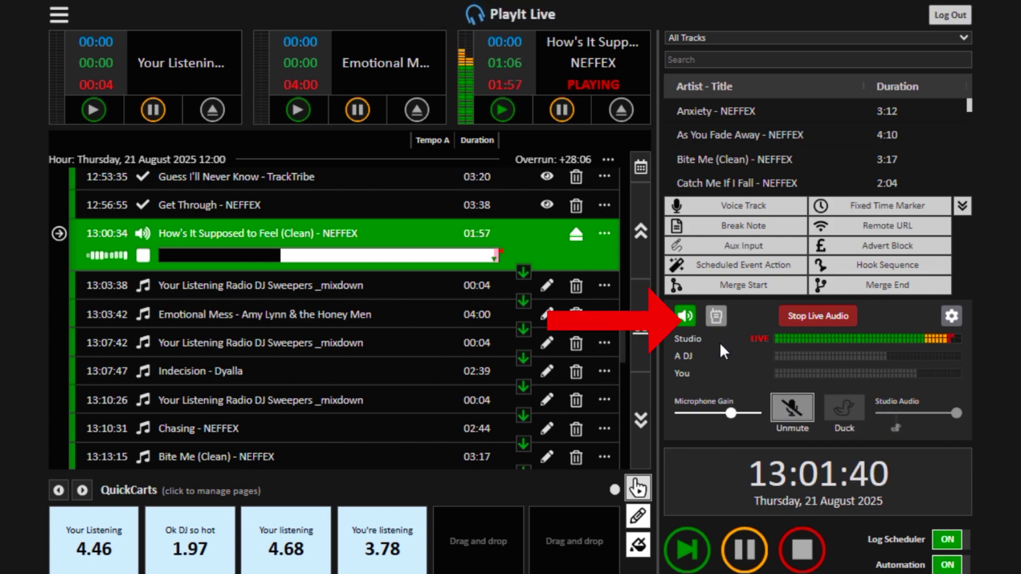
left_click(716, 318)
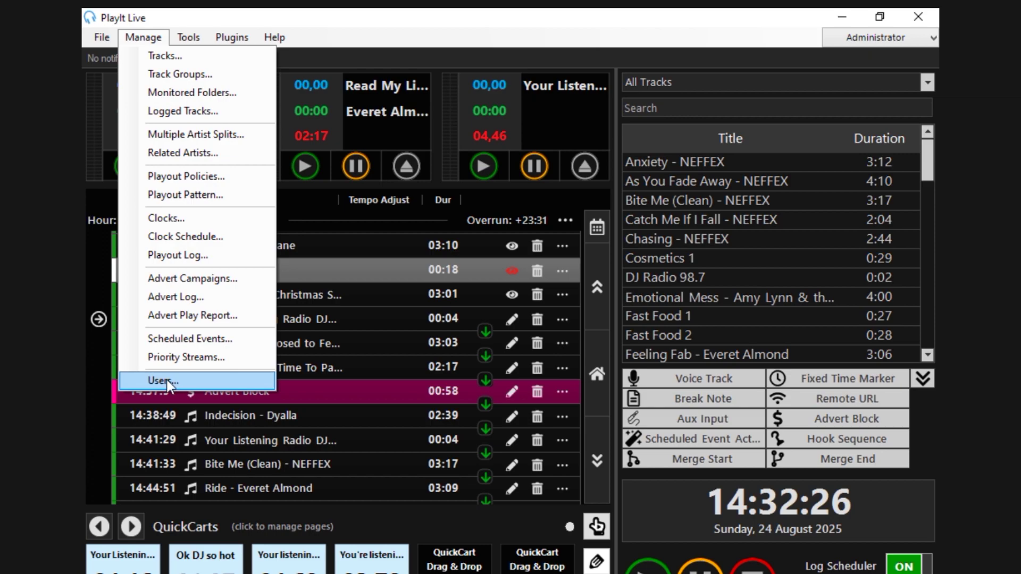
left_click(167, 380)
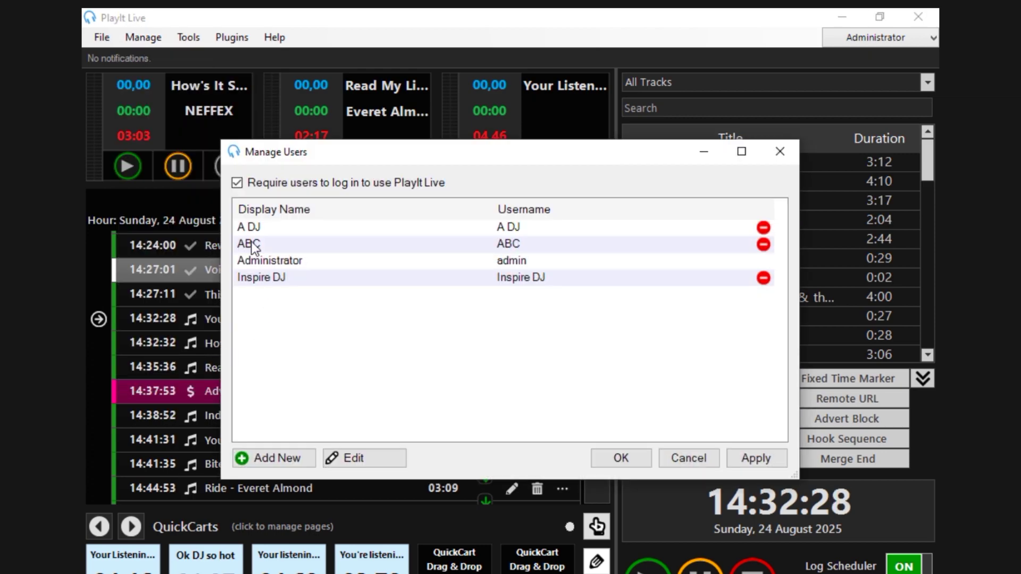
left_click(257, 231)
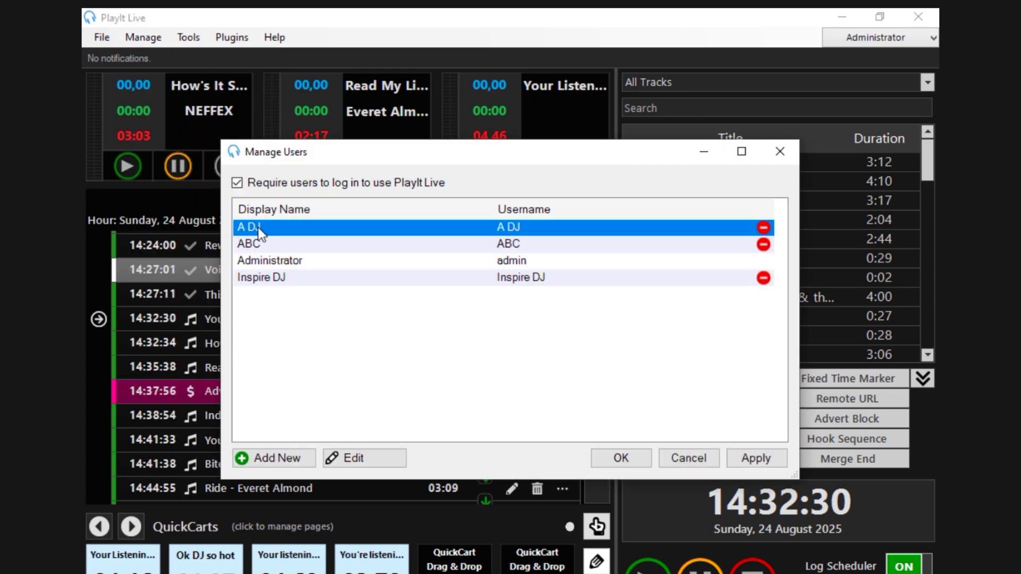
double_click(257, 228)
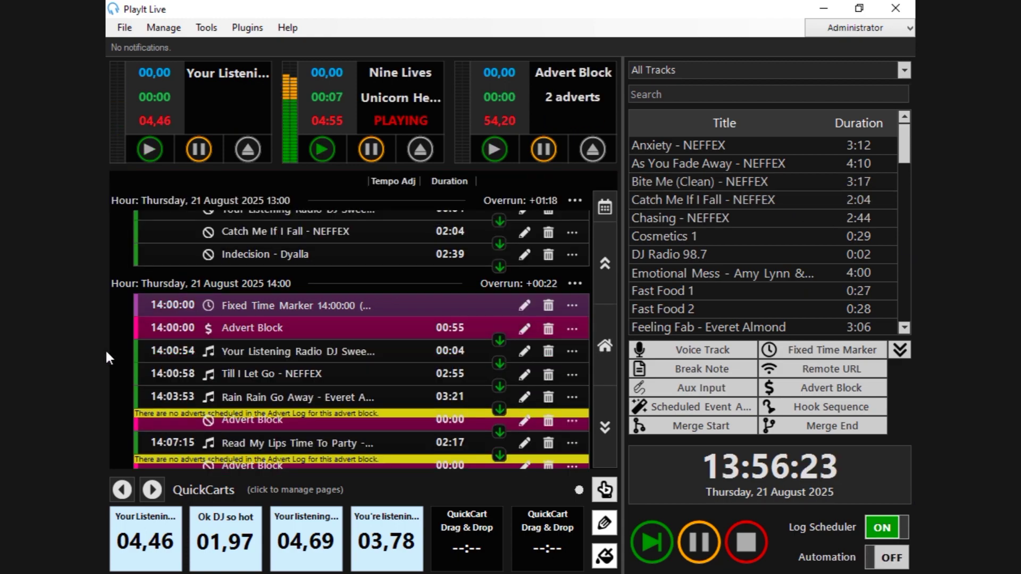
Scroll the playout log to the 14:00 hour and switch automation on.
scroll(179, 340, "up", 6)
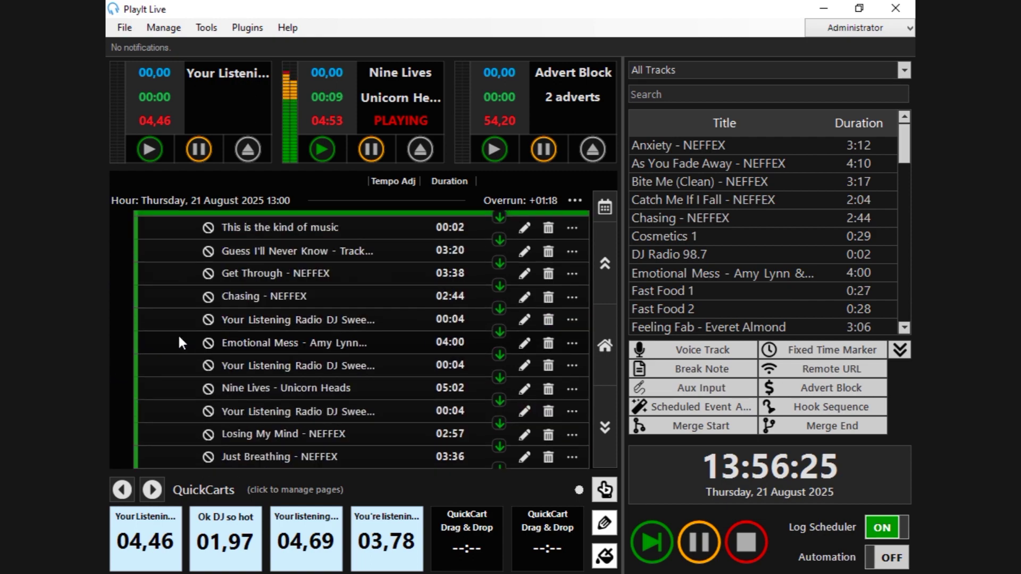
scroll(179, 343, "up", 2)
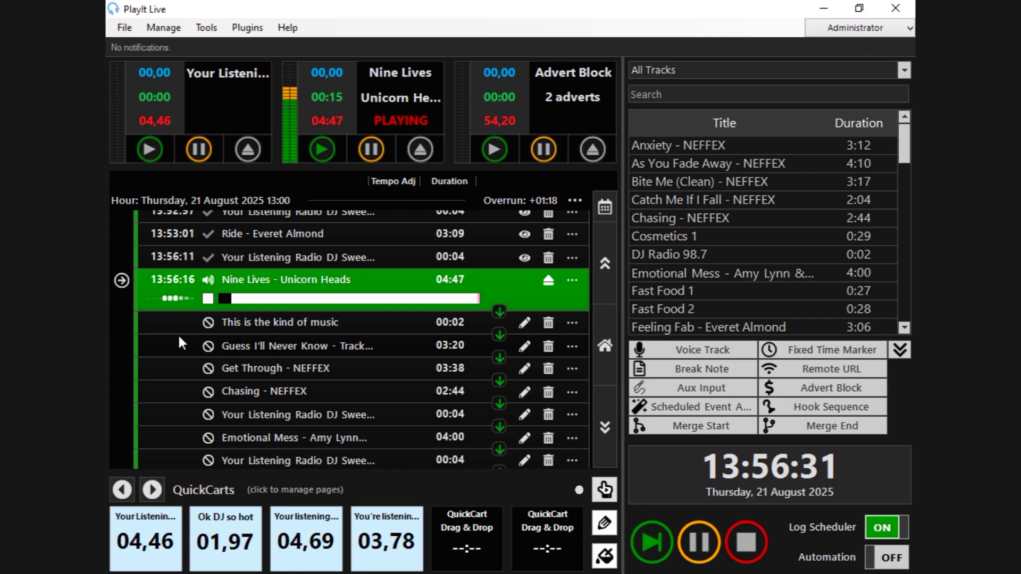
scroll(178, 334, "down", 5)
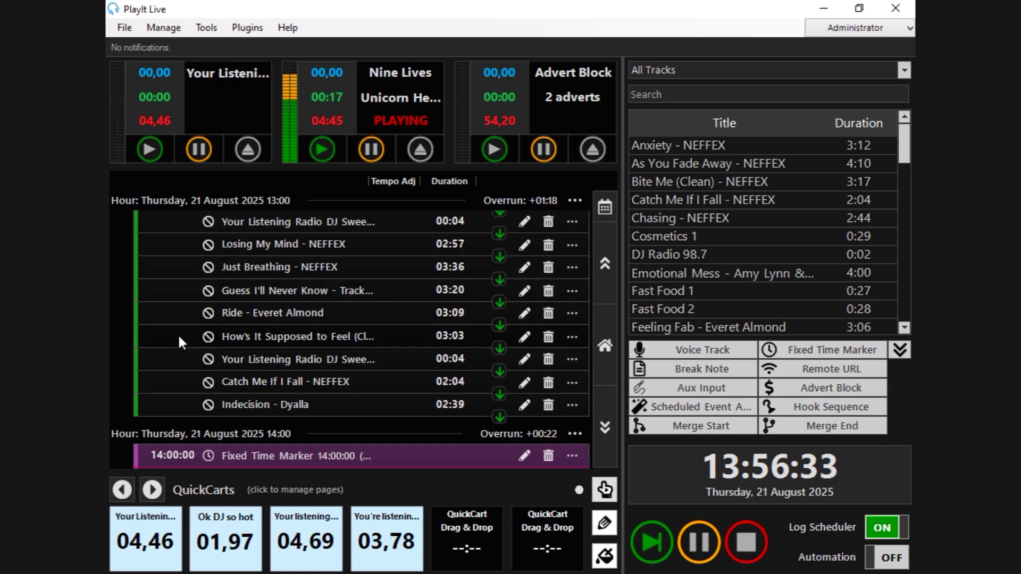
scroll(177, 333, "down", 4)
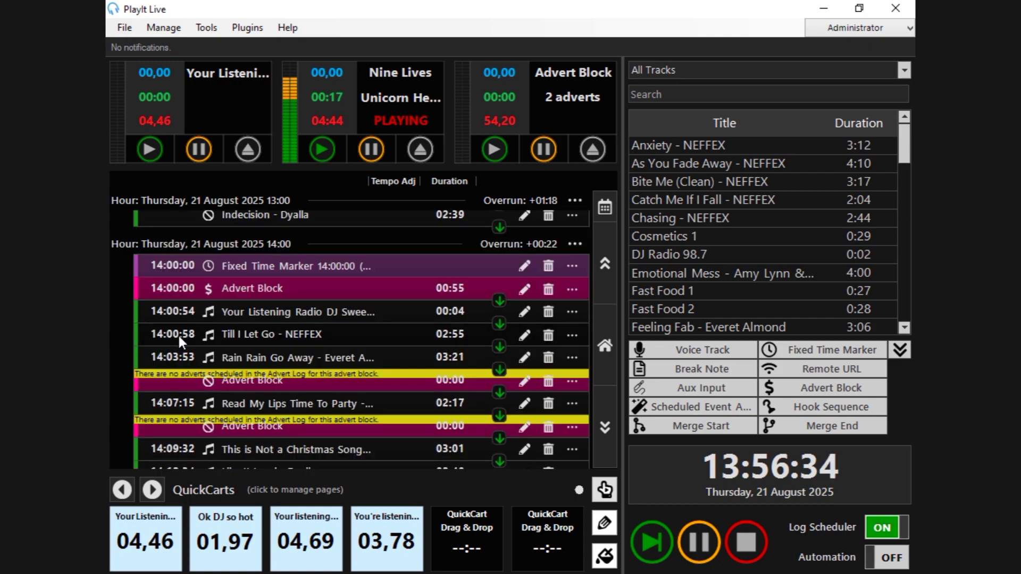
left_click(891, 558)
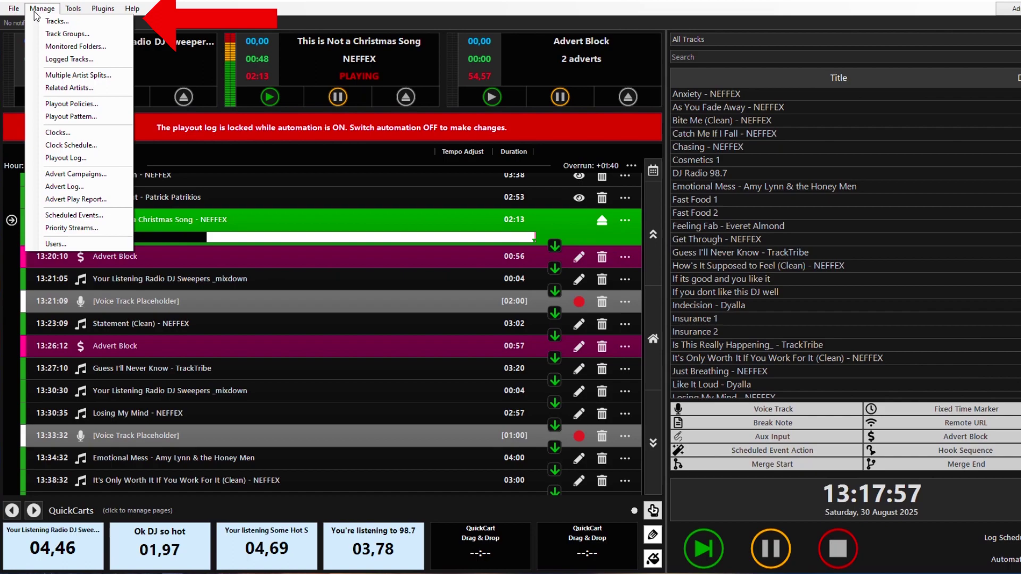
Change the 05:13 slot of the Hour With Adverts clock to an Advert Block and open its settings.
left_click(55, 134)
left_click(399, 198)
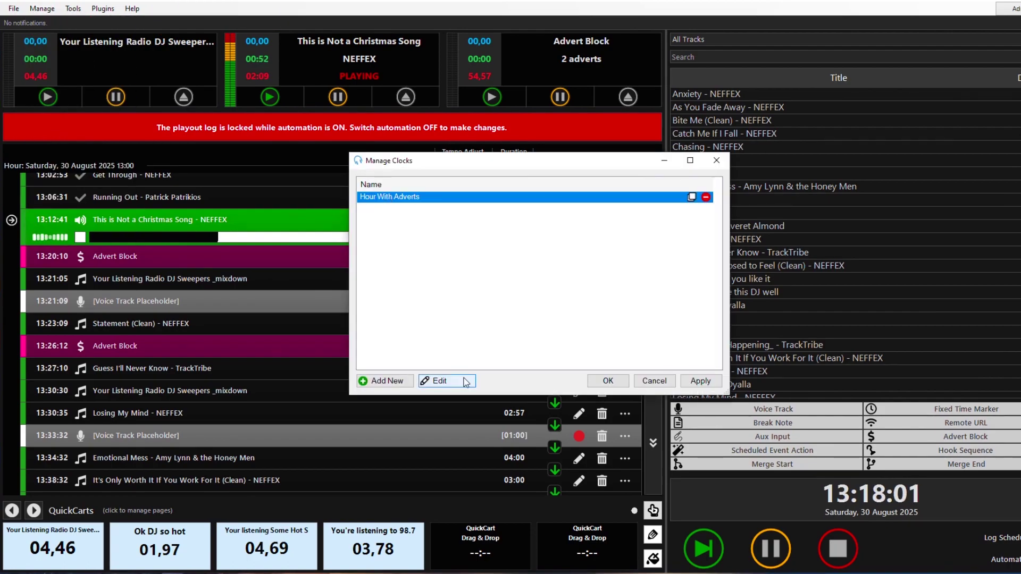
left_click(452, 381)
left_click(343, 237)
left_click(339, 323)
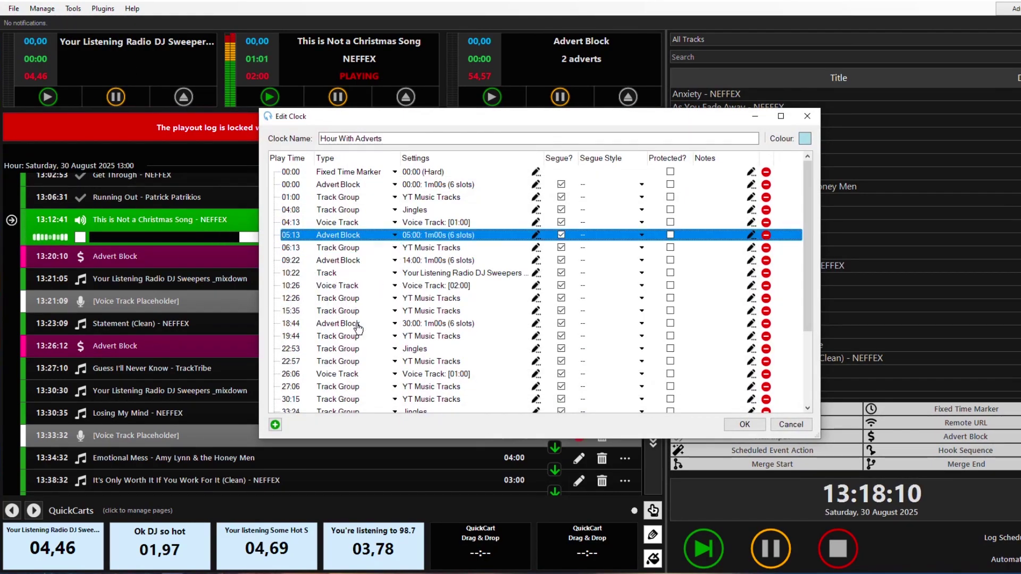
double_click(448, 240)
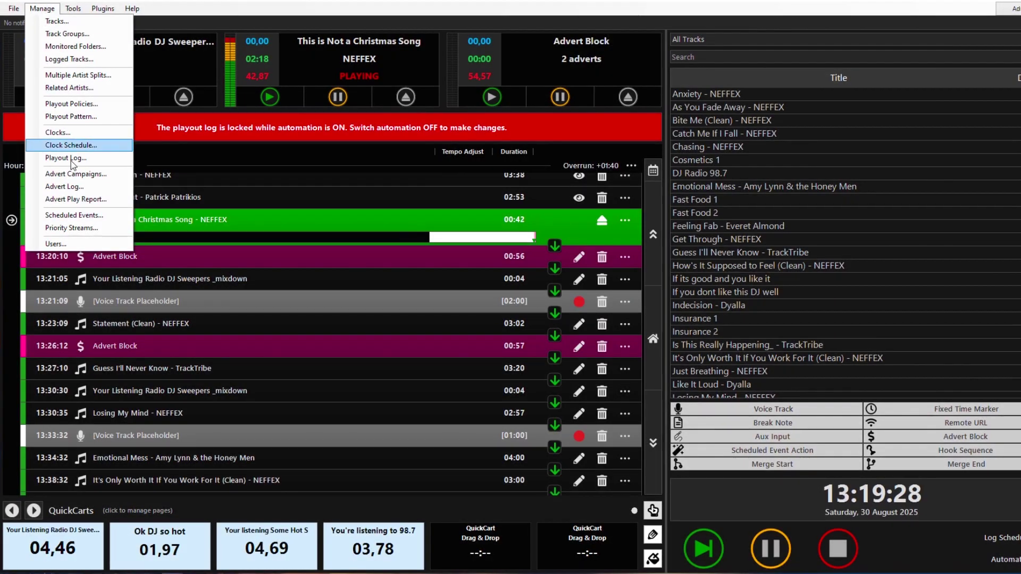
Edit the Insurance 1A campaign and open its Insurance 1 advert's settings.
left_click(80, 177)
left_click(366, 240)
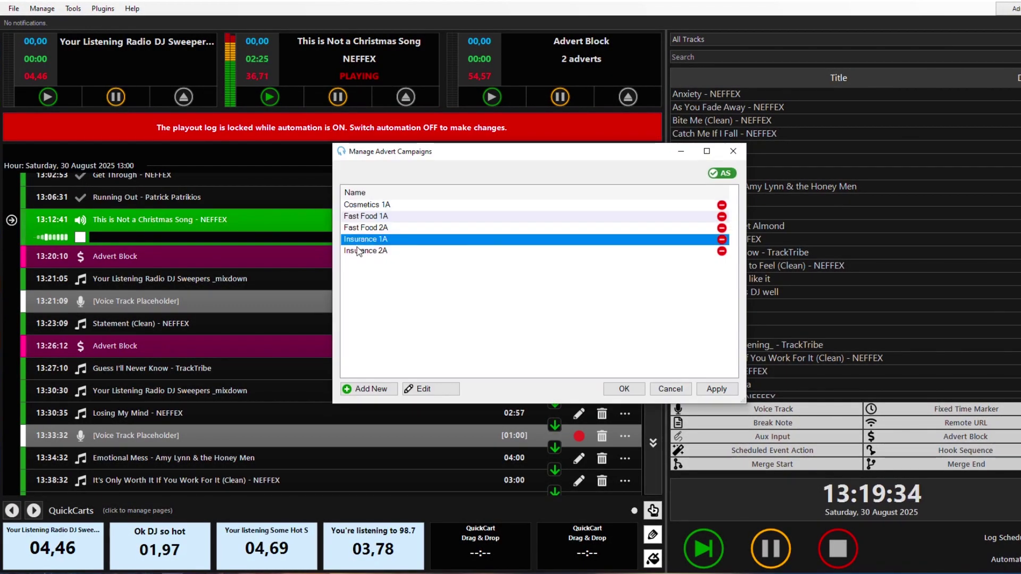
left_click(415, 389)
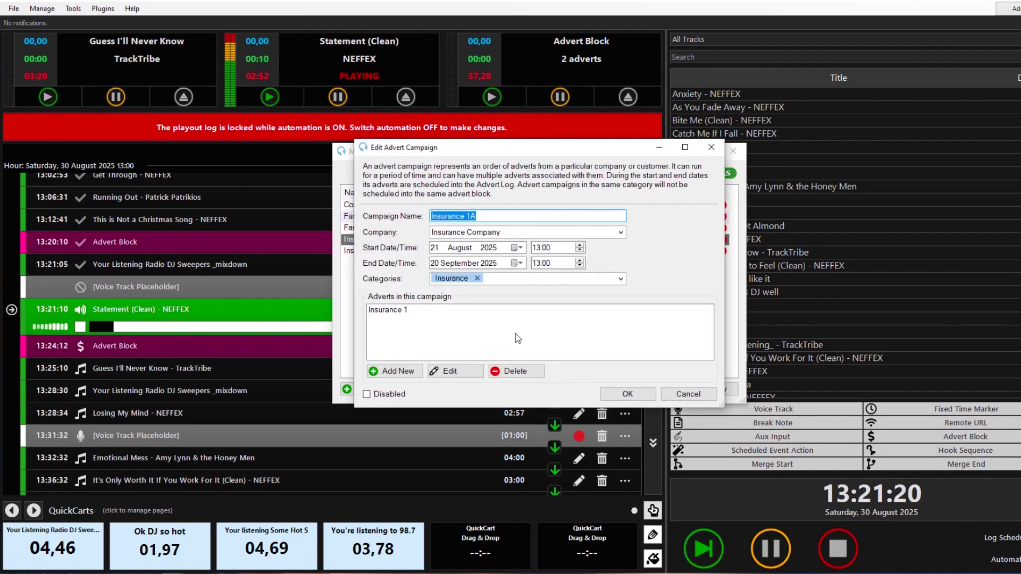
left_click(524, 248)
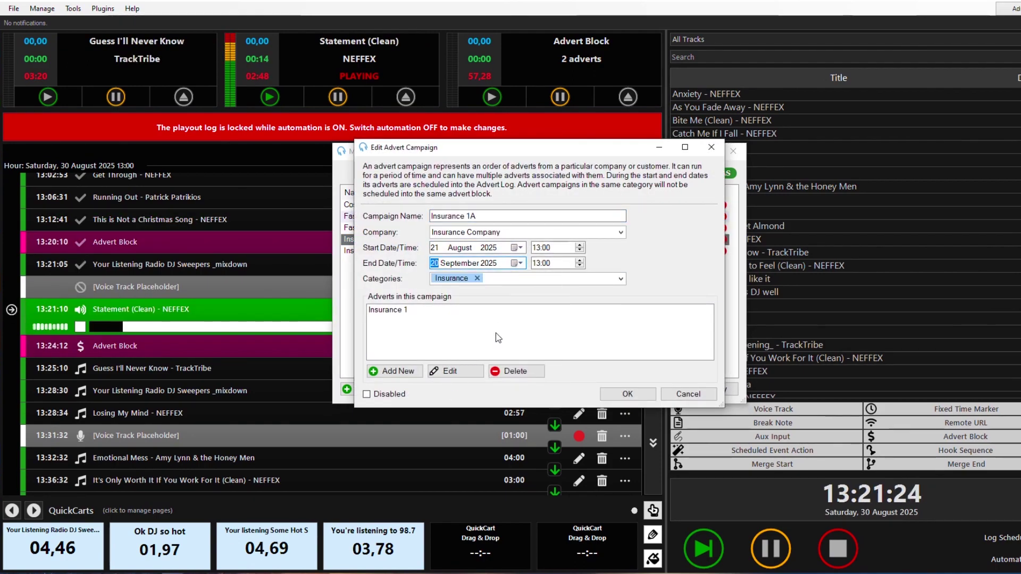
left_click(404, 310)
left_click(456, 372)
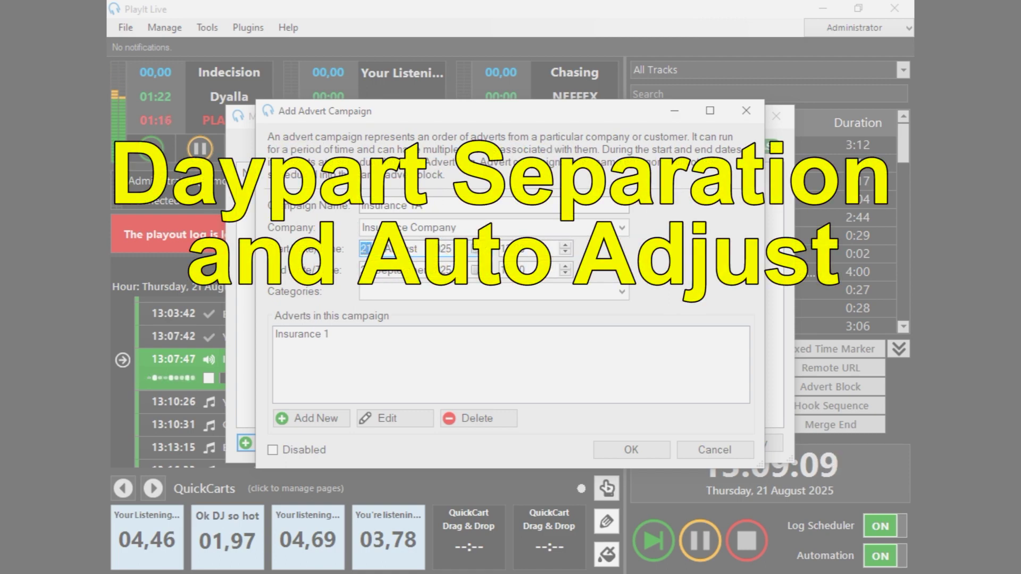
Check the campaign Categories list, then bring up the Manage menu on the main window.
left_click(621, 292)
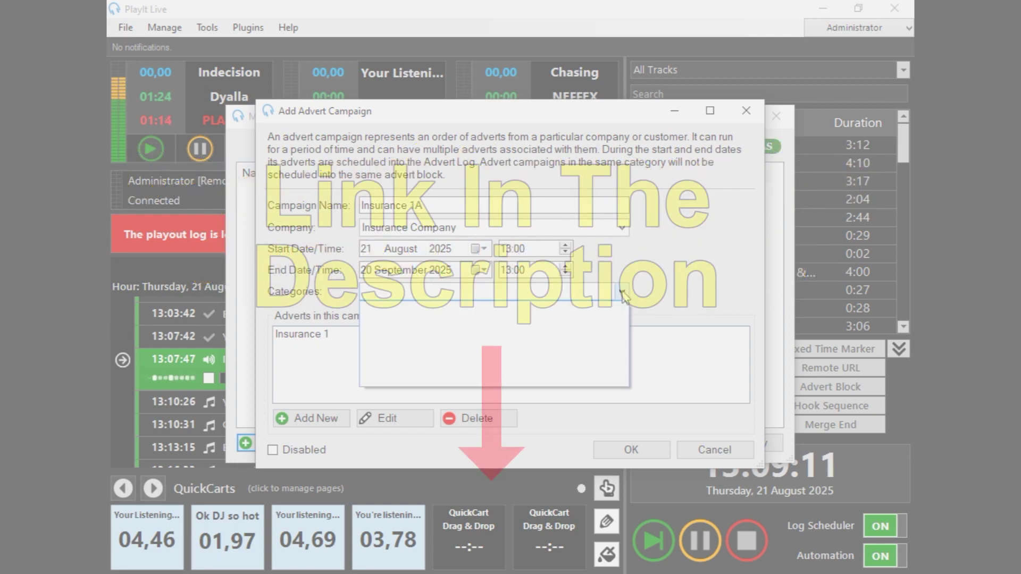
left_click(622, 292)
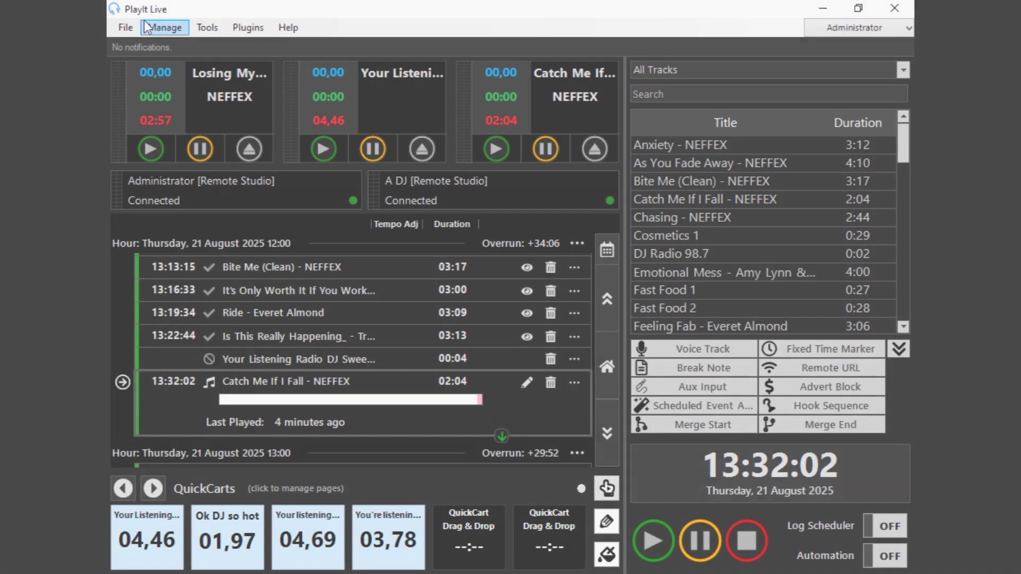
left_click(162, 27)
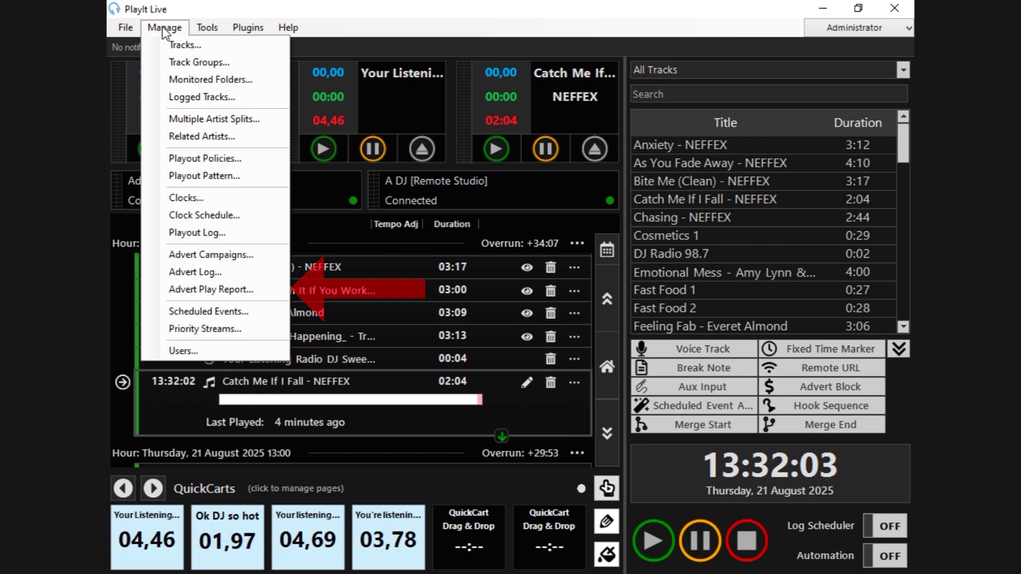
Reopen the Insurance 1A campaign and open the Insurance 1 advert's play settings.
left_click(246, 255)
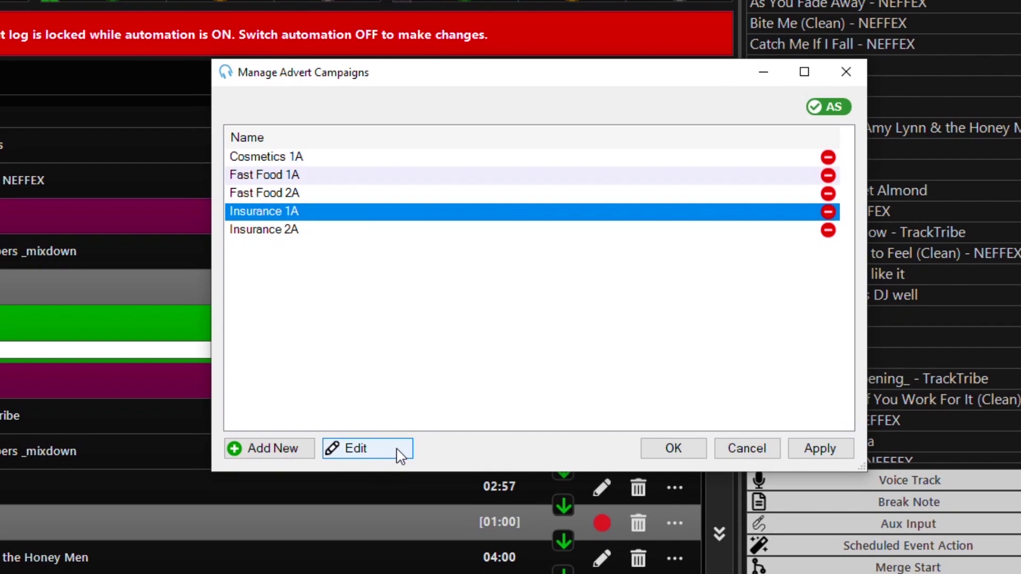
left_click(399, 453)
key("Tab")
key("Tab")
key("Tab")
key("Tab")
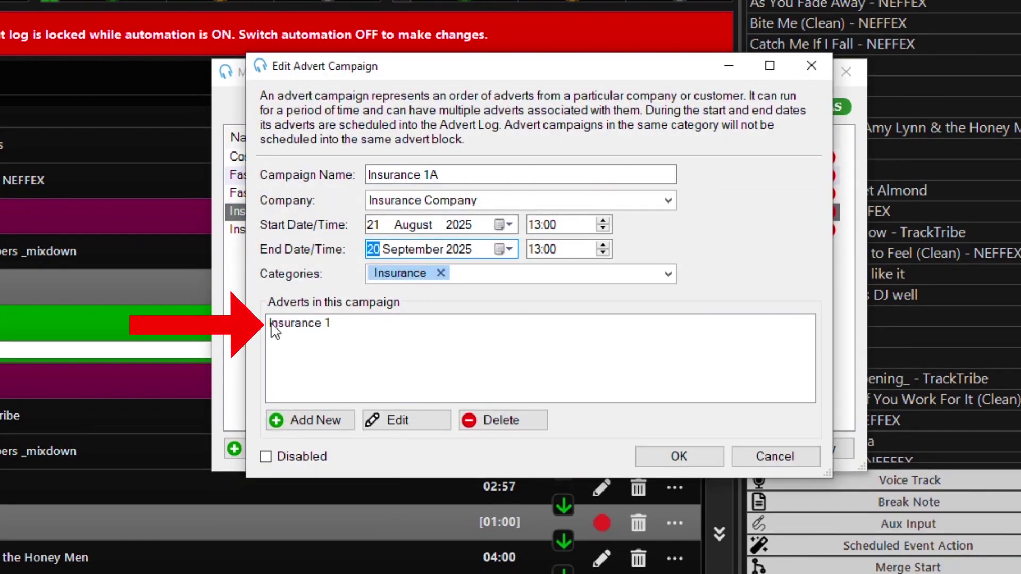
left_click(273, 325)
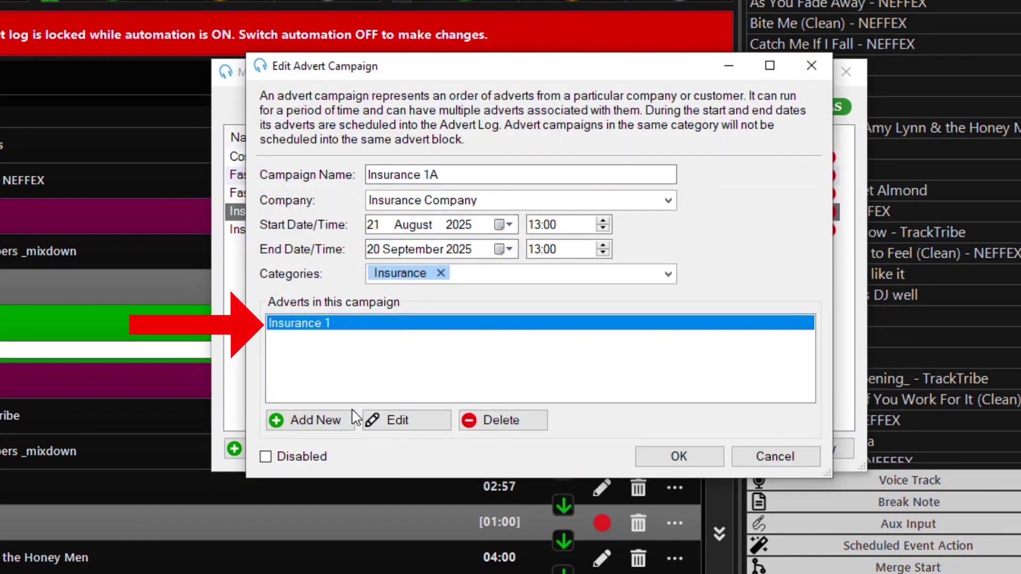
left_click(399, 421)
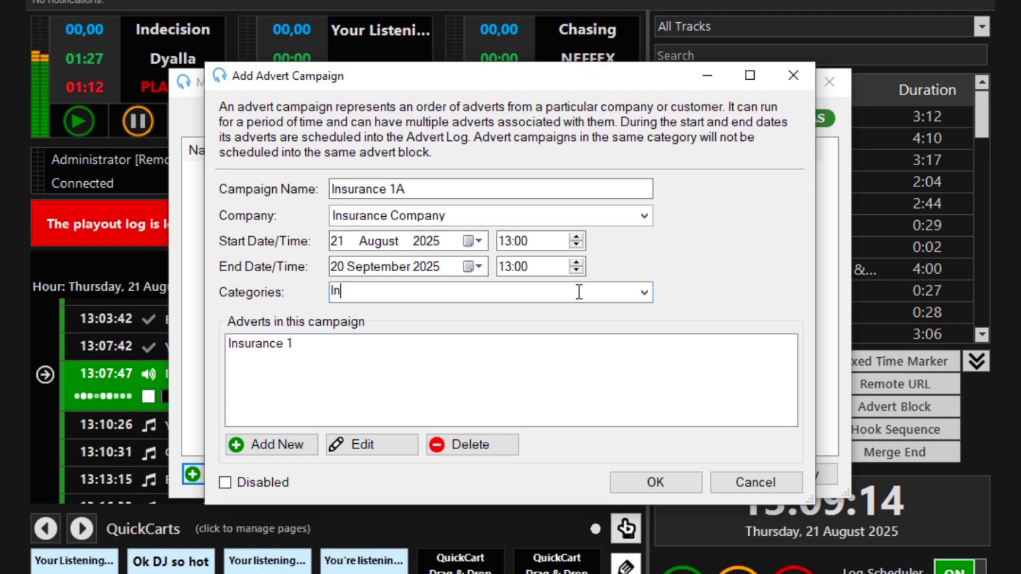
type("su")
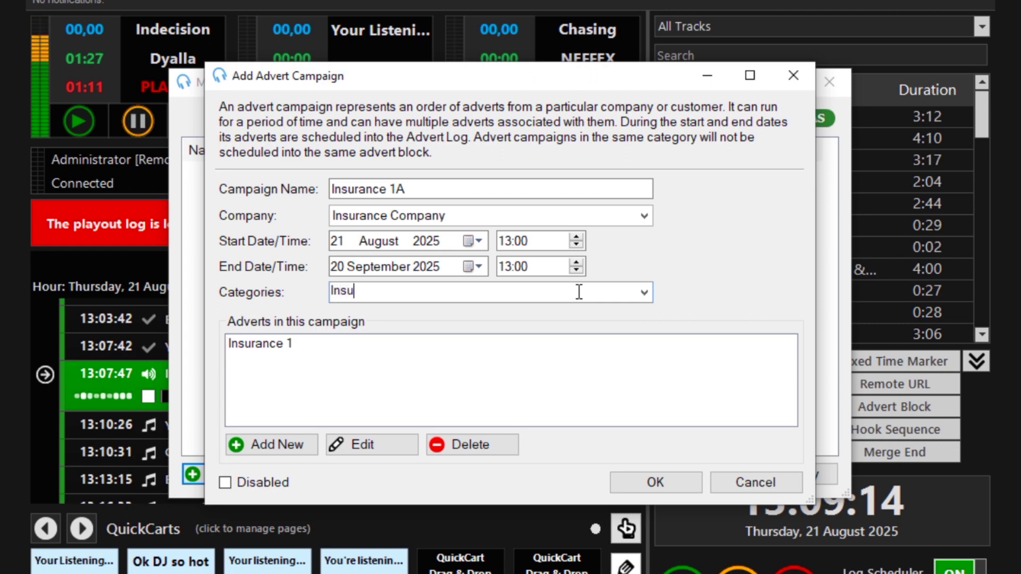
type("rance")
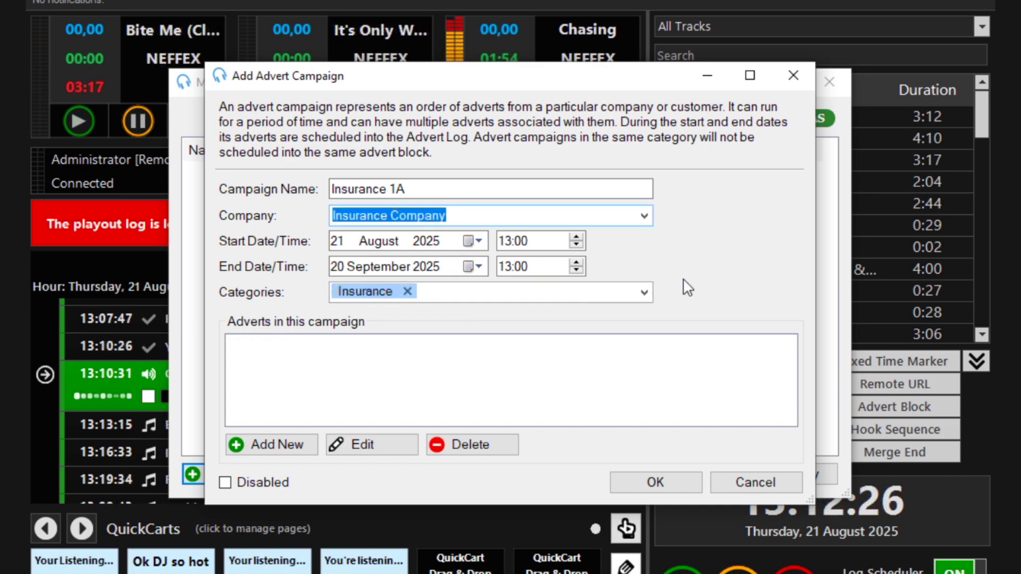
Add an advert using the Insurance 1 track from the Adverts group; set block max duration to 2 minutes.
left_click(275, 444)
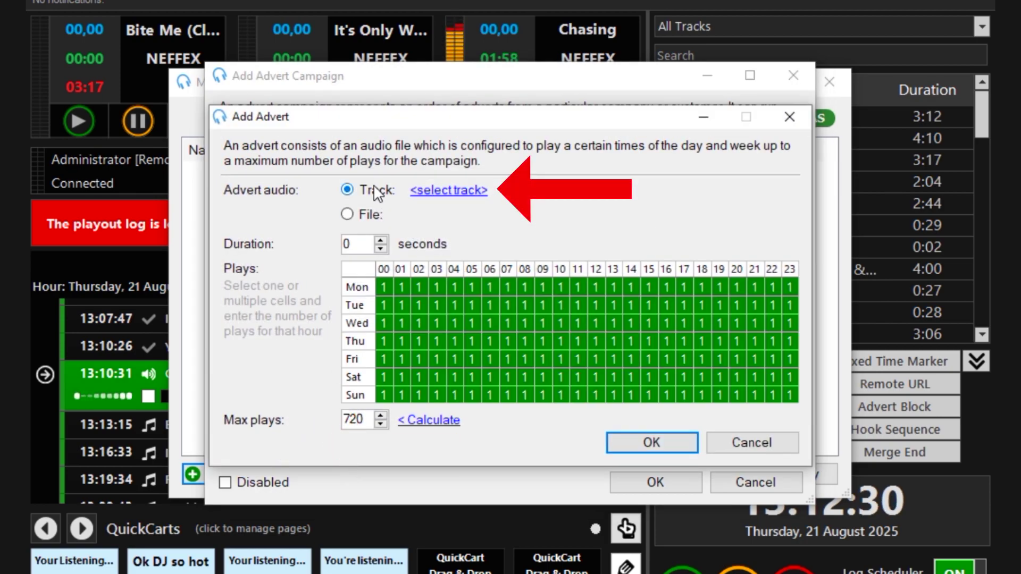
left_click(444, 190)
left_click(383, 86)
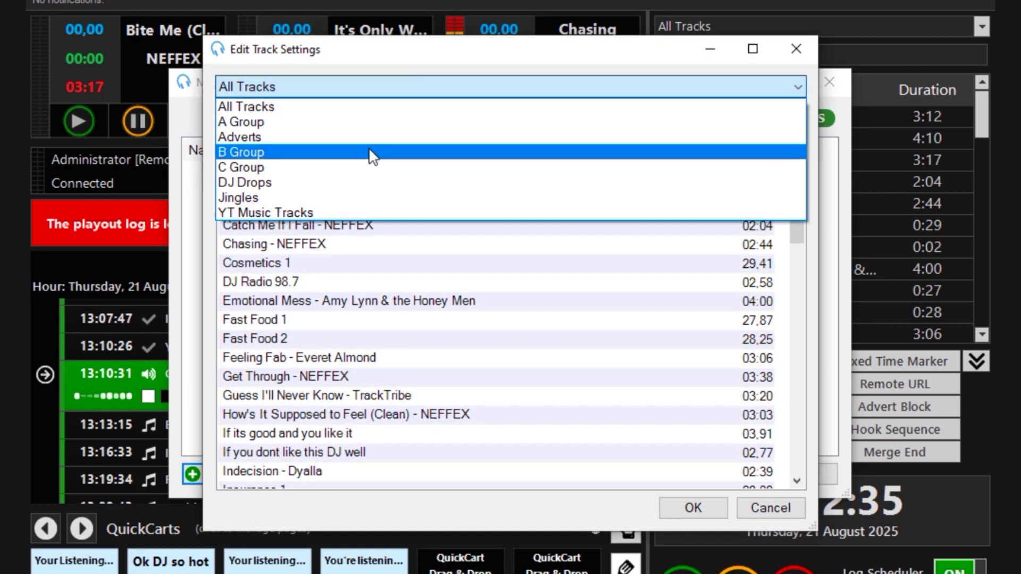
left_click(359, 138)
double_click(258, 223)
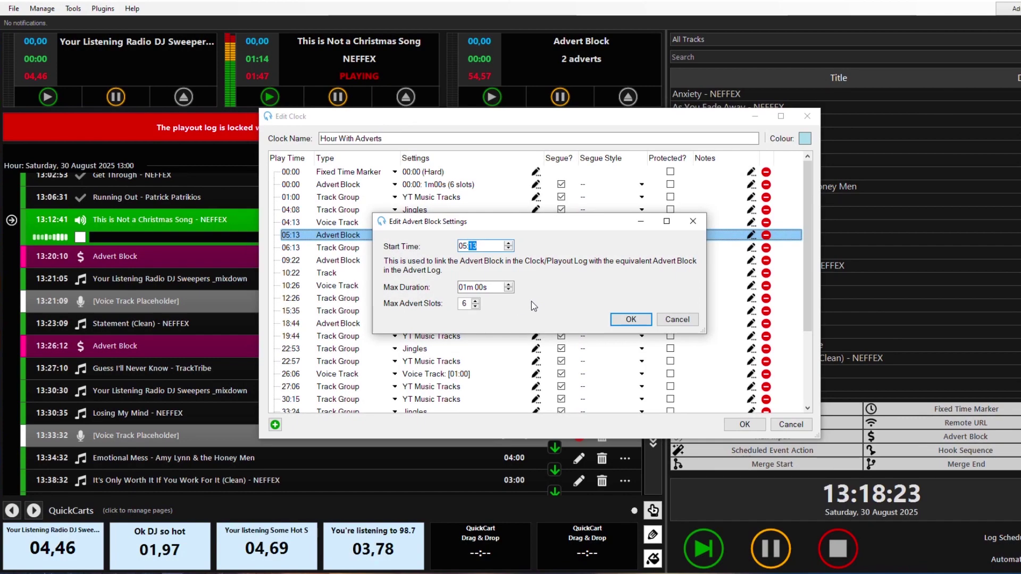
left_click(508, 285)
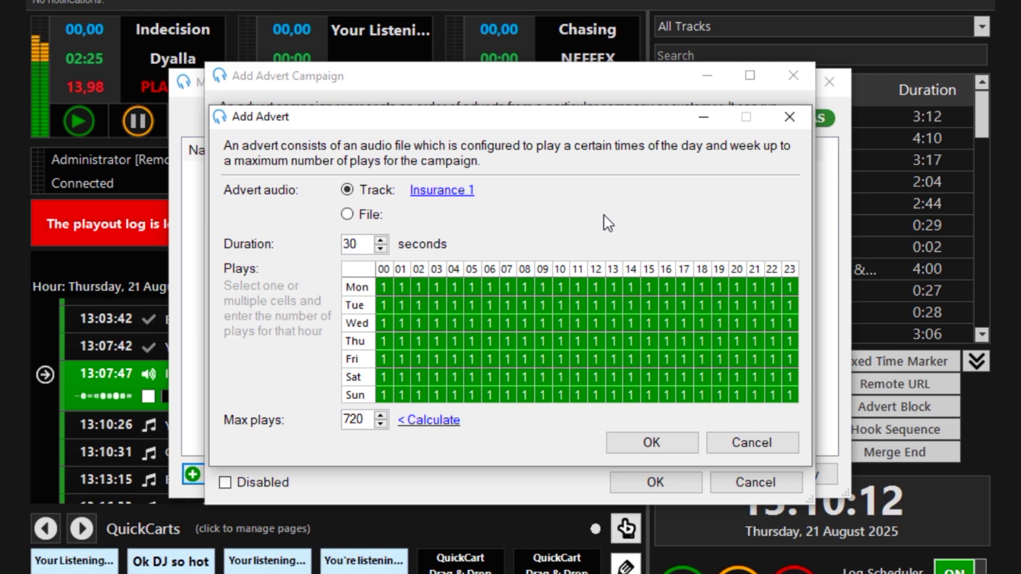
Set the Tuesday 03:00 plays cell to 2.
left_click(436, 305)
left_click(441, 303)
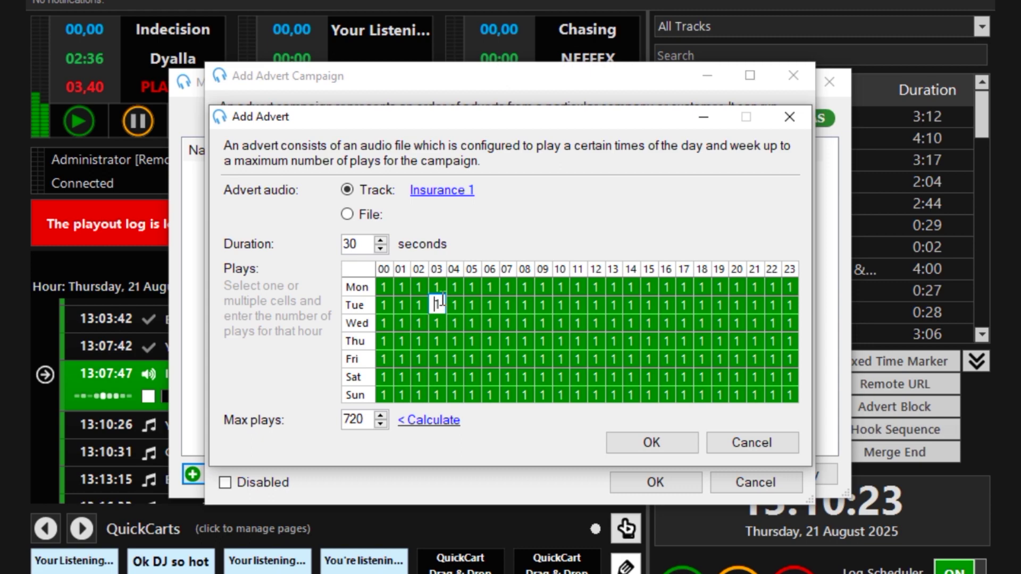
left_click_drag(442, 302, 429, 302)
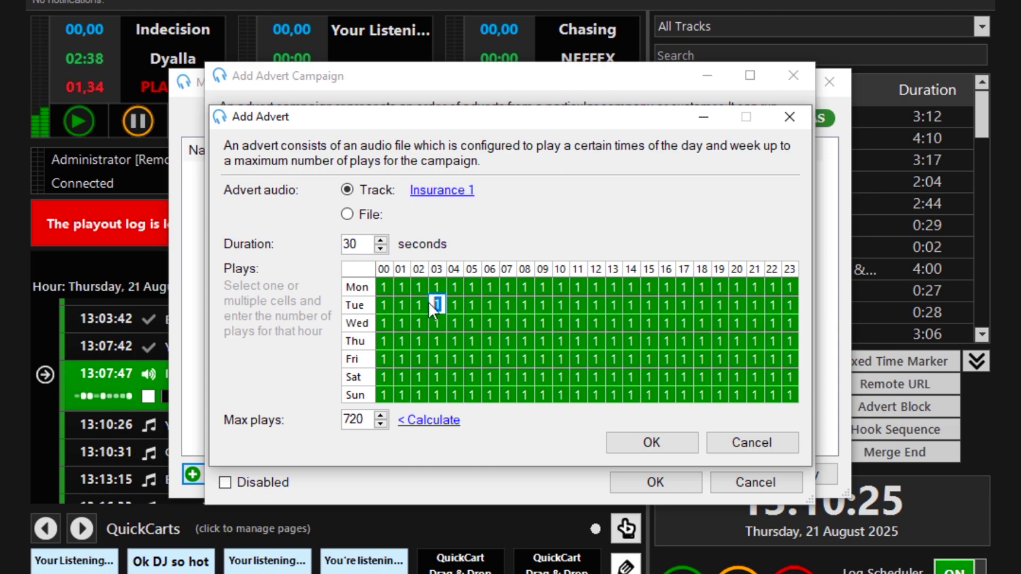
type("2")
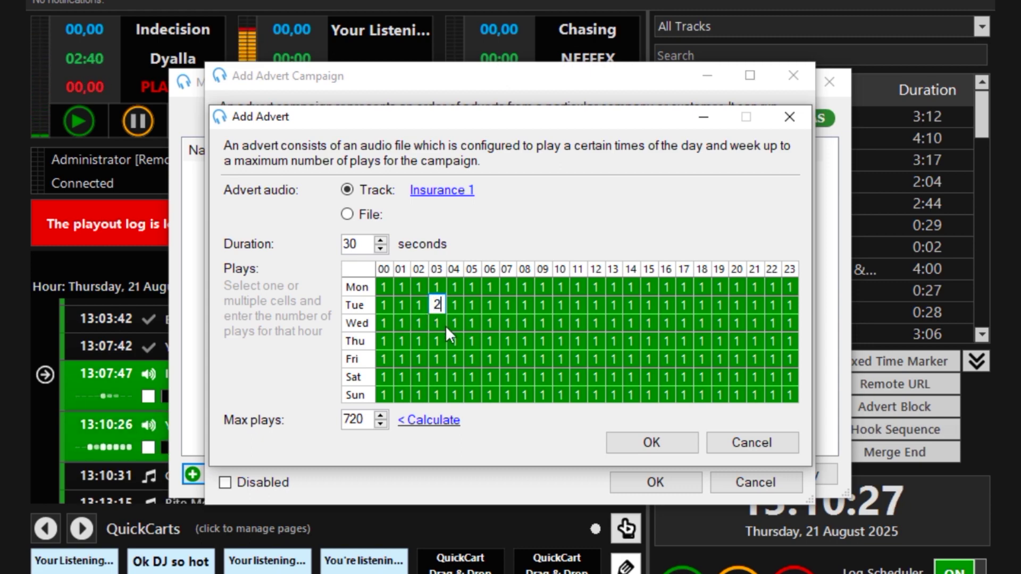
left_click(445, 325)
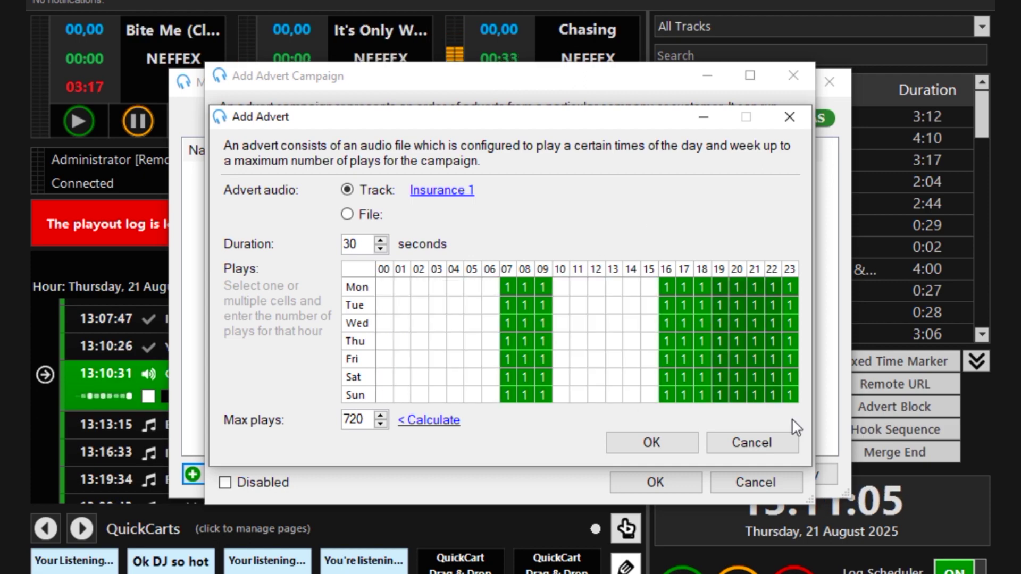
Clear plays from evening hours and weekends, then recalculate max plays to 129.
left_click_drag(720, 287, 789, 394)
key("Delete")
left_click_drag(490, 376, 719, 396)
key("Delete")
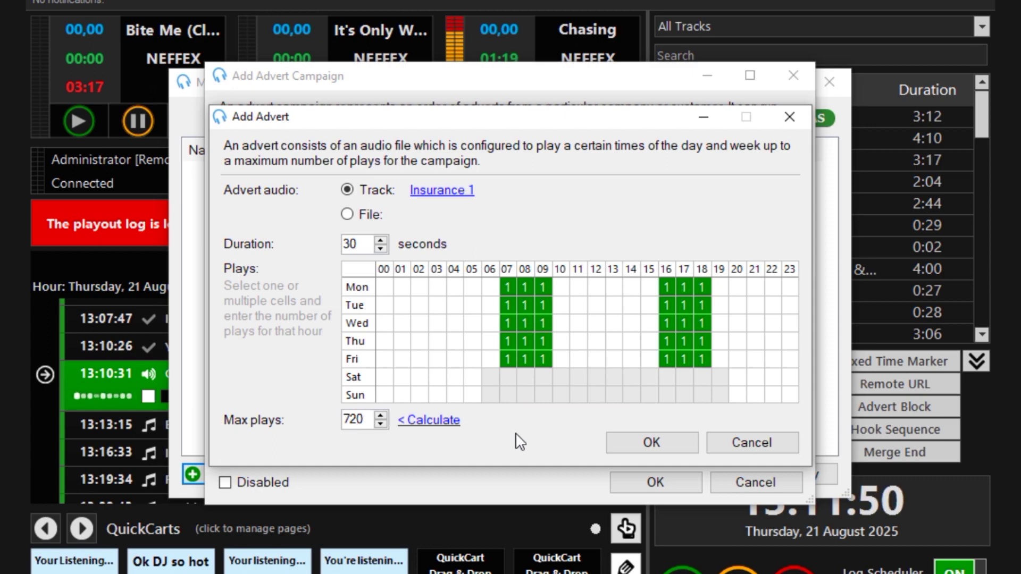
left_click(430, 421)
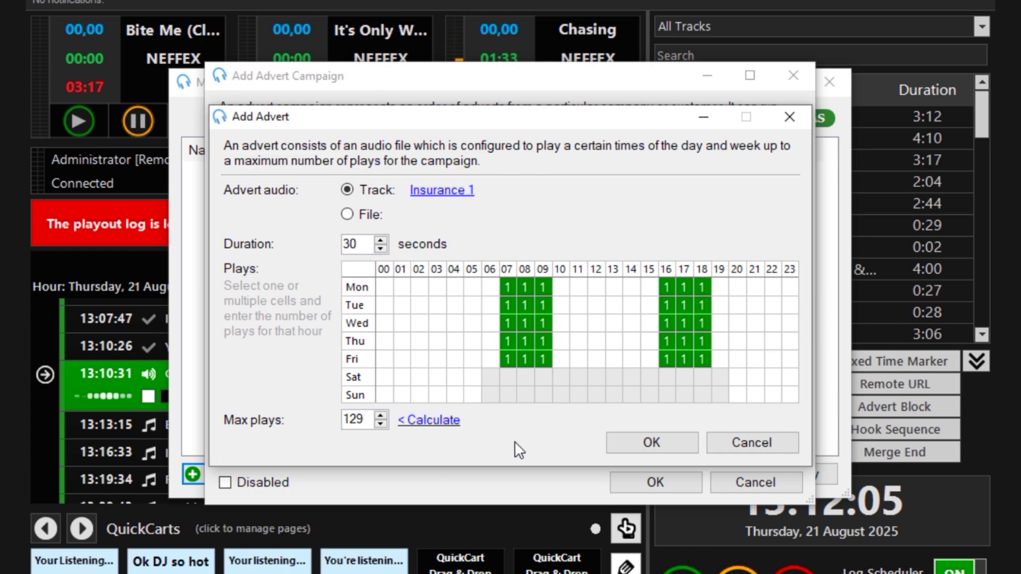
Save the Insurance 1 advert and the Insurance 1A campaign.
left_click(653, 442)
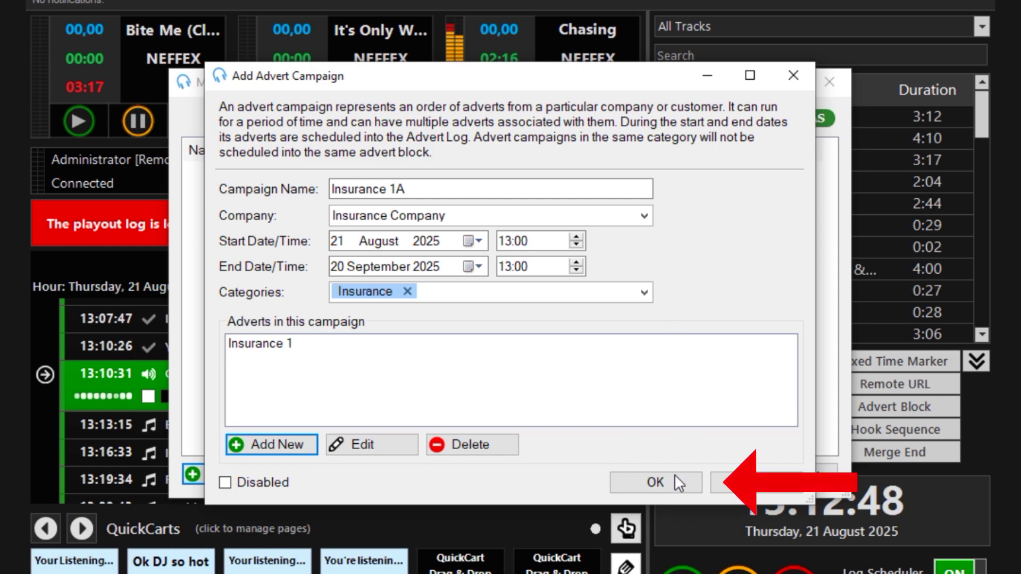
left_click(655, 483)
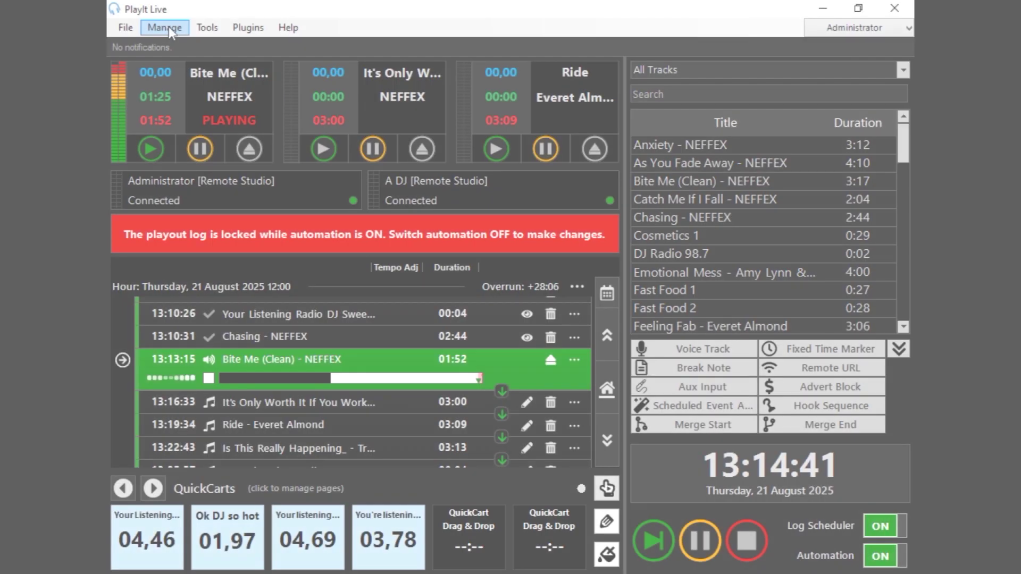
left_click(168, 27)
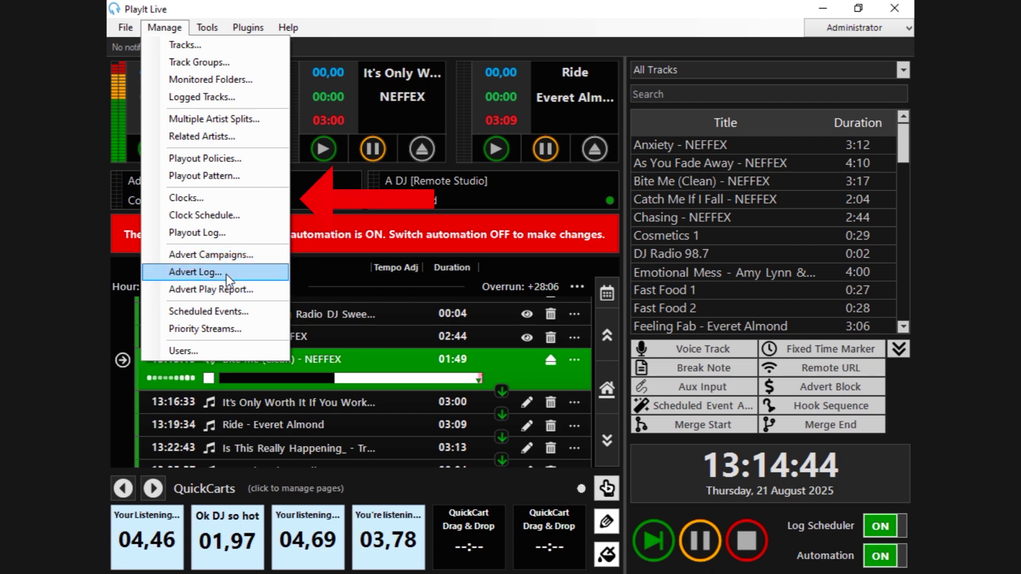
Start the clock with a fixed time marker row followed by a YT Music Tracks group row.
left_click(213, 196)
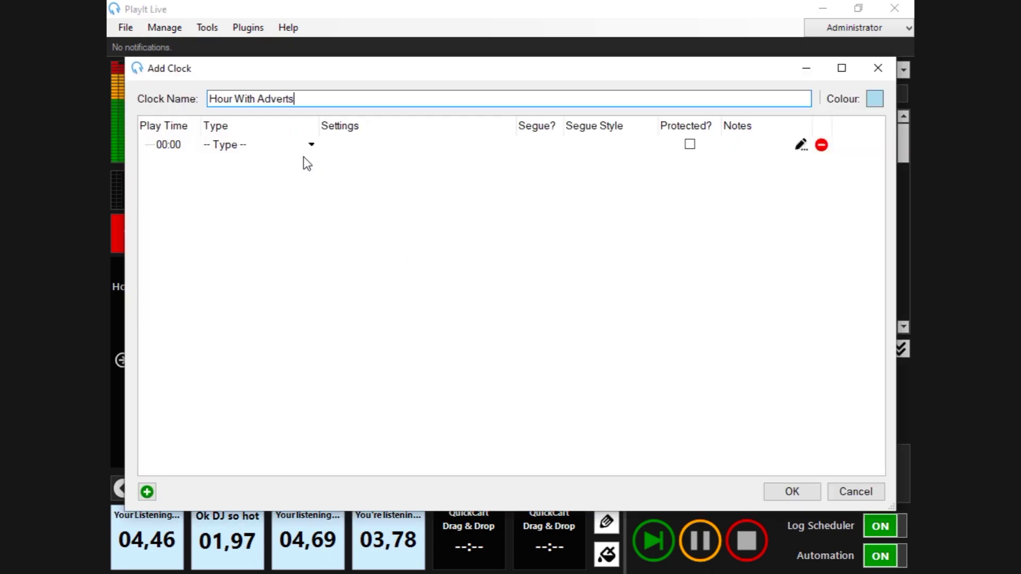
left_click(312, 144)
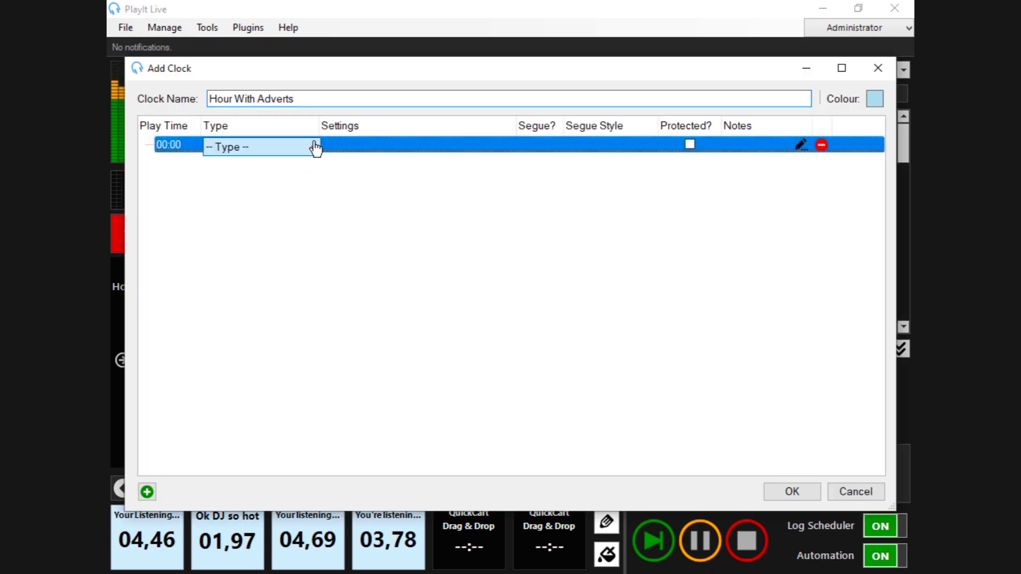
left_click(314, 146)
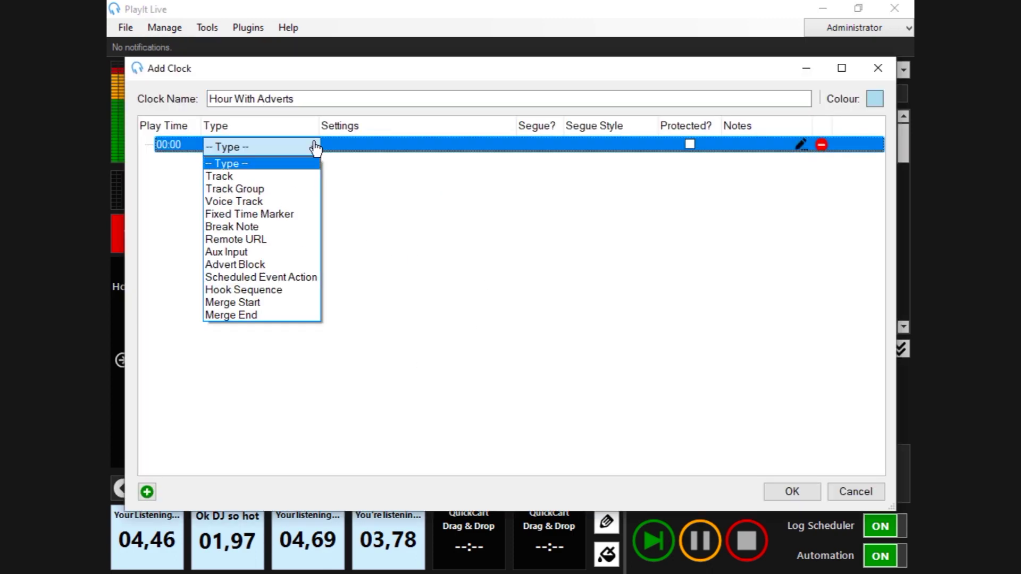
left_click(294, 214)
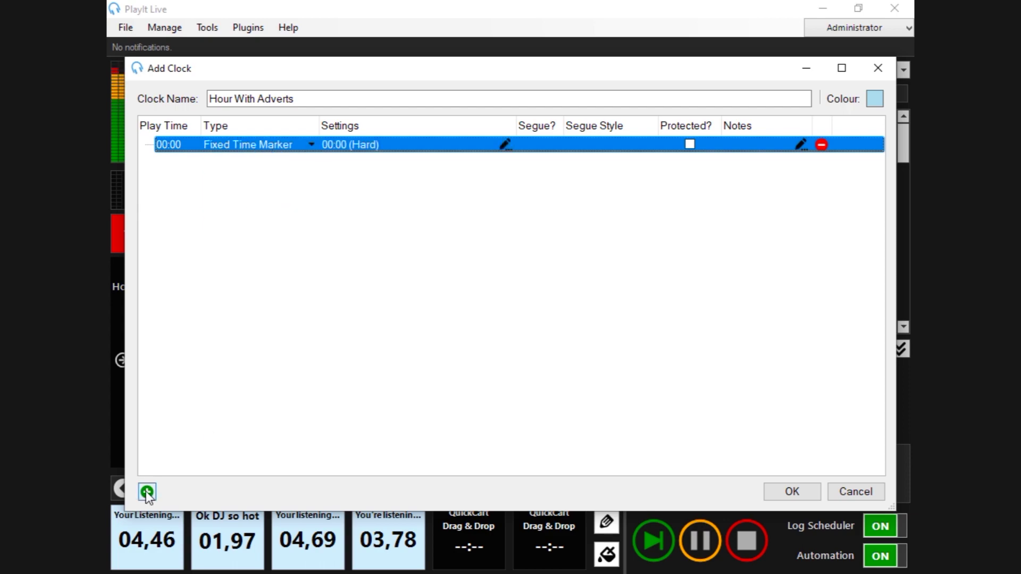
left_click(147, 491)
left_click(234, 207)
double_click(309, 256)
left_click(147, 492)
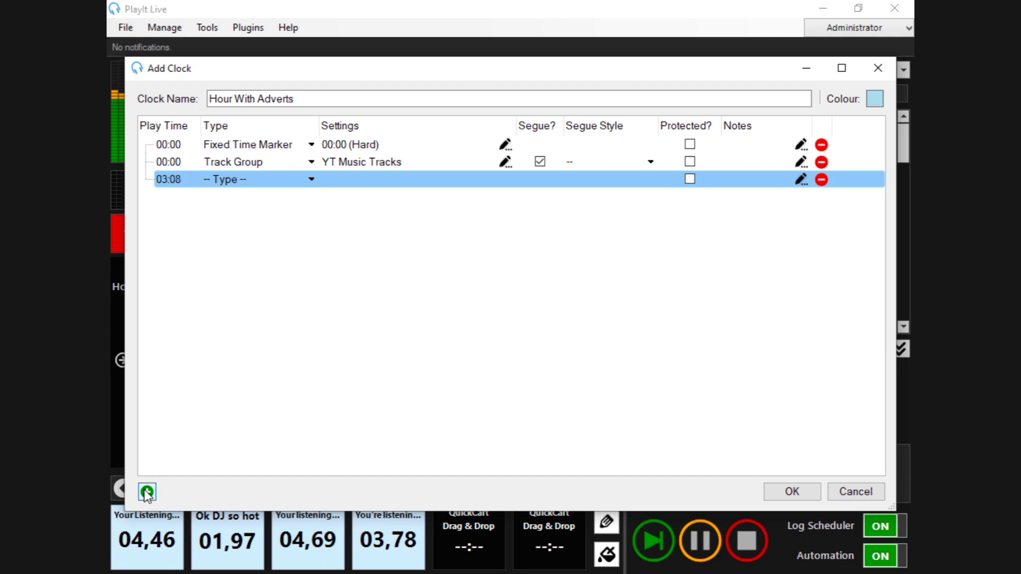
Add a third YT Music Tracks row, then copy and paste both music rows further down.
left_click(312, 179)
left_click(234, 223)
double_click(308, 256)
left_click(277, 181)
left_click(411, 189)
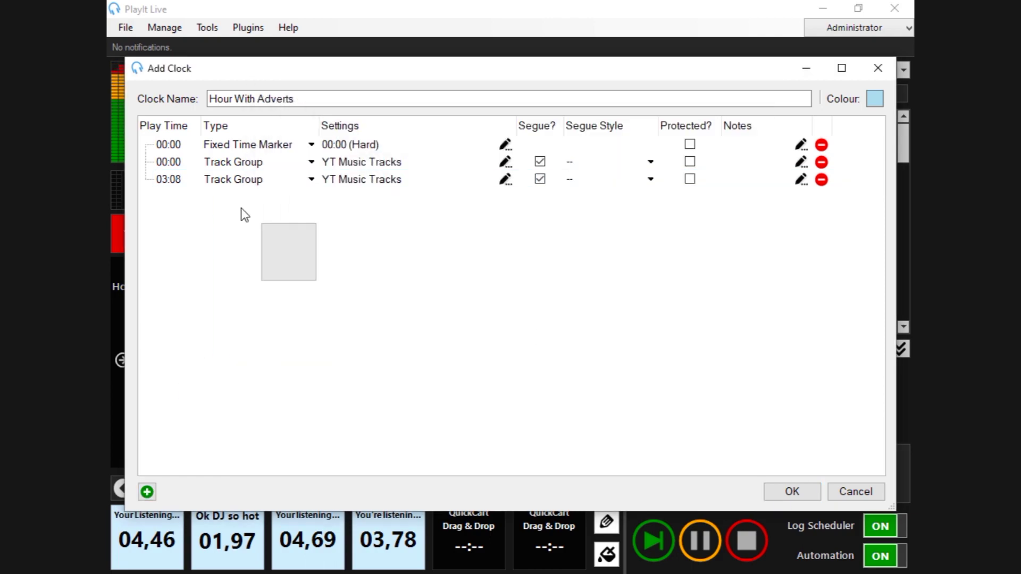
left_click(175, 162, "shift")
key("ctrl+c")
key("ctrl+v")
key("ctrl+v")
key("ctrl+v")
key("ctrl+v")
key("ctrl+v")
key("ctrl+v")
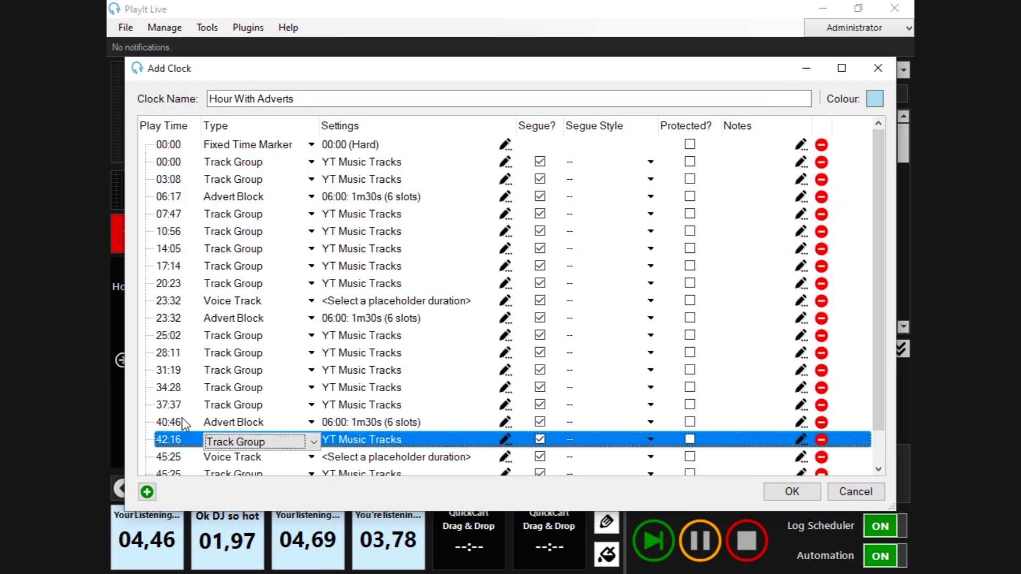
Make the 46:34 row an advert block and open the 12:31 advert block's settings.
left_click(566, 373)
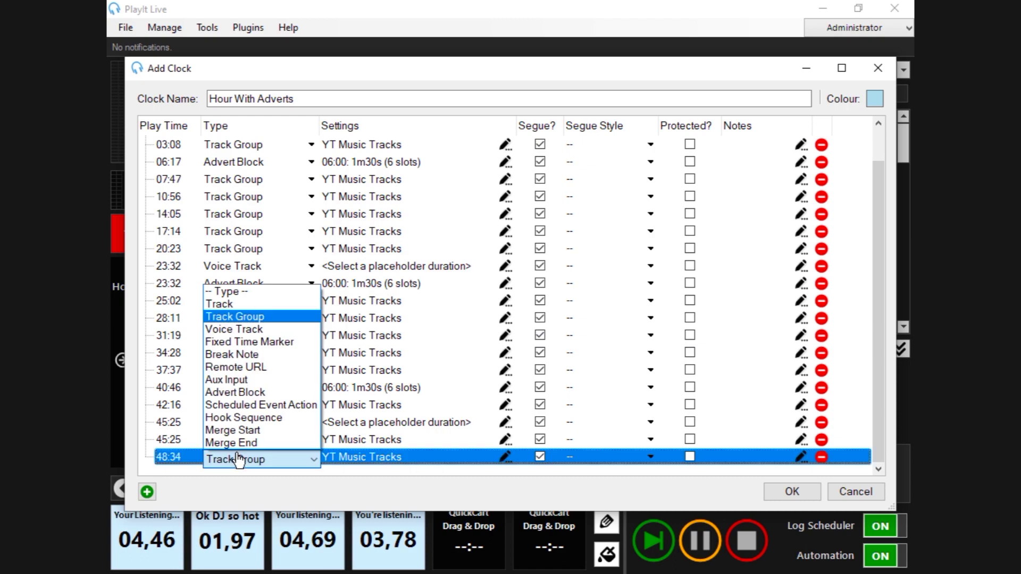
left_click(234, 392)
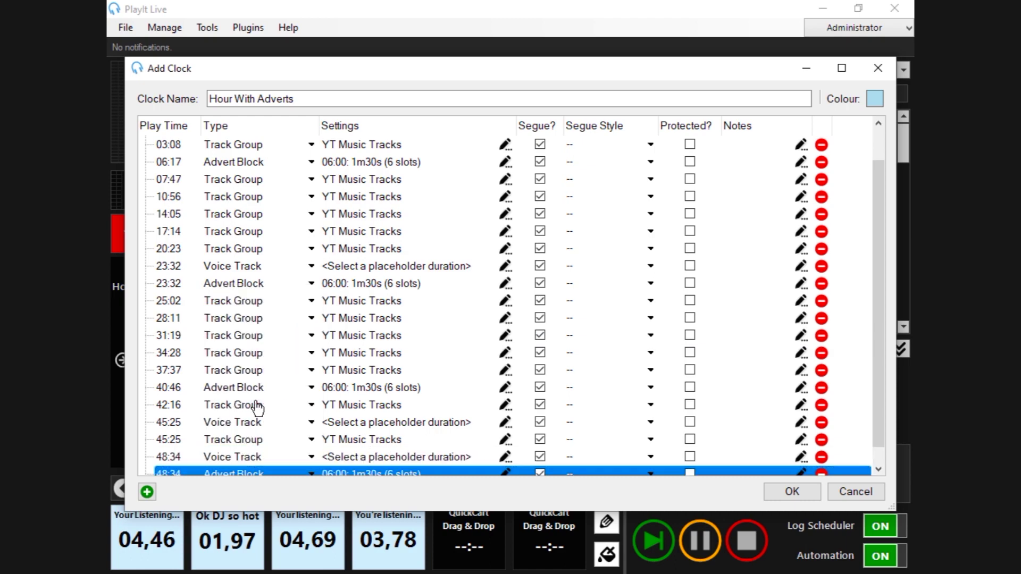
scroll(266, 408, "up", 1)
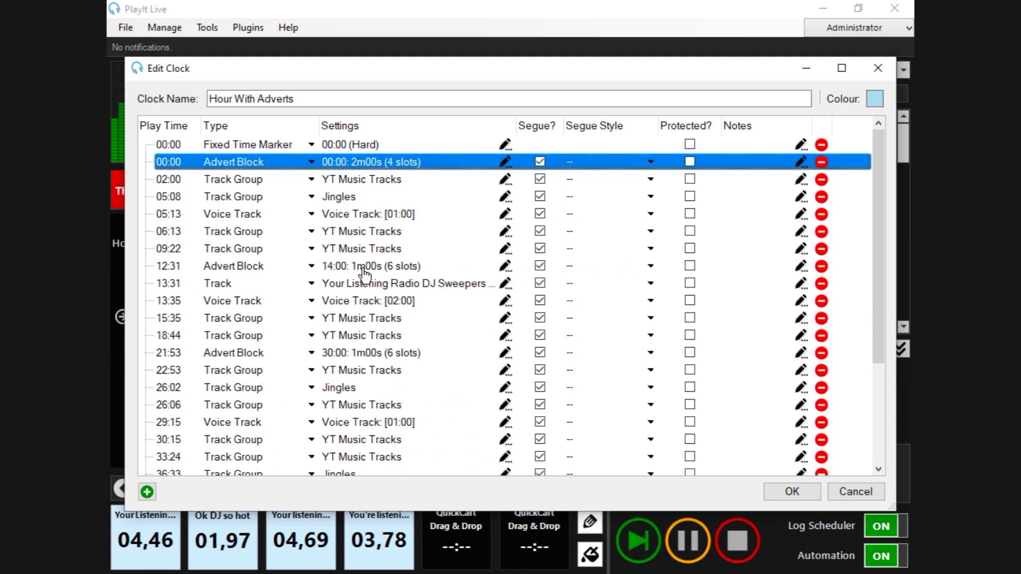
double_click(364, 266)
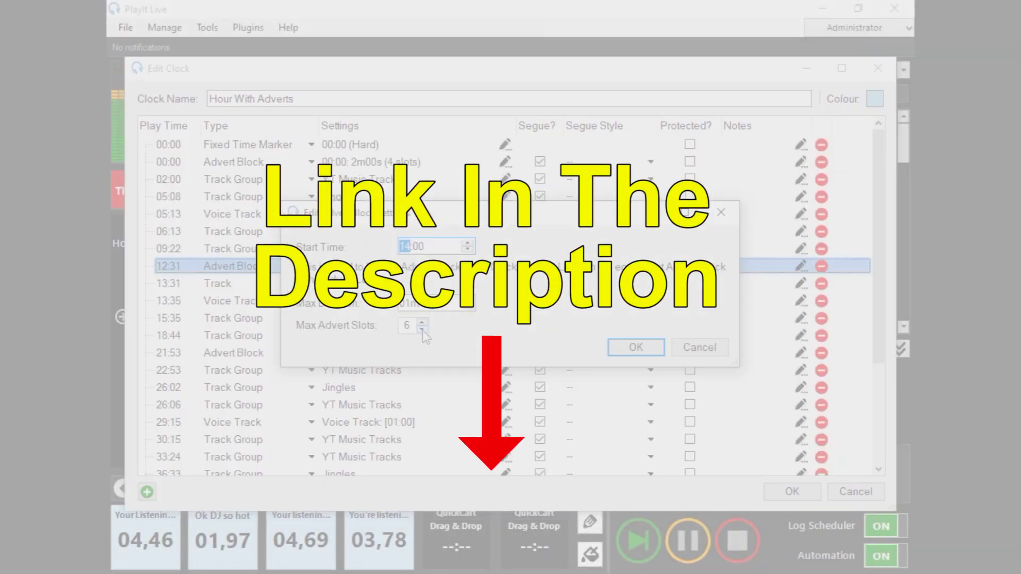
Limit the advert block to 4 slots and 2 minutes, and schedule the Hour With Adverts clock.
left_click(422, 329)
left_click(422, 329)
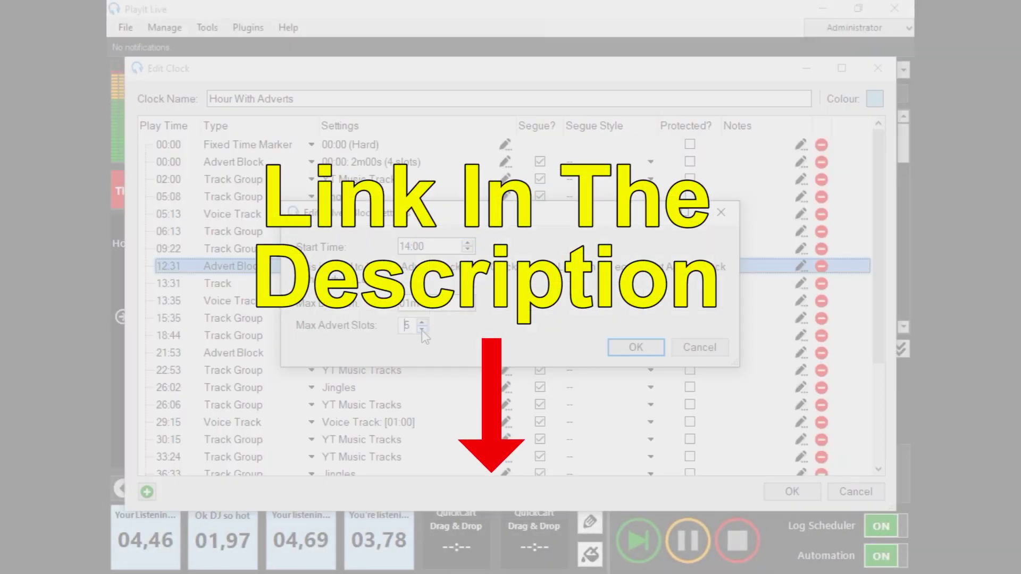
left_click(468, 301)
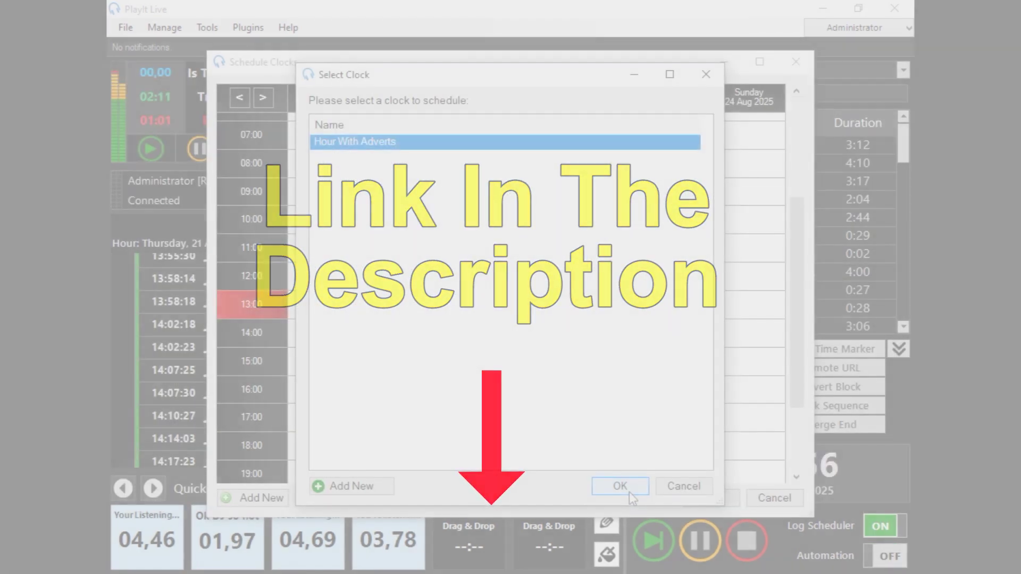
left_click(630, 493)
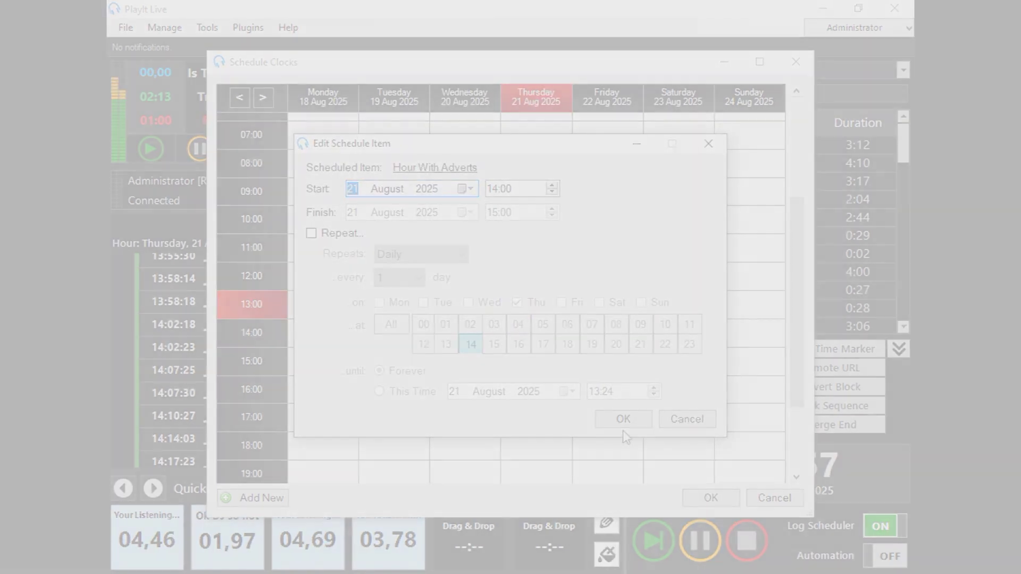